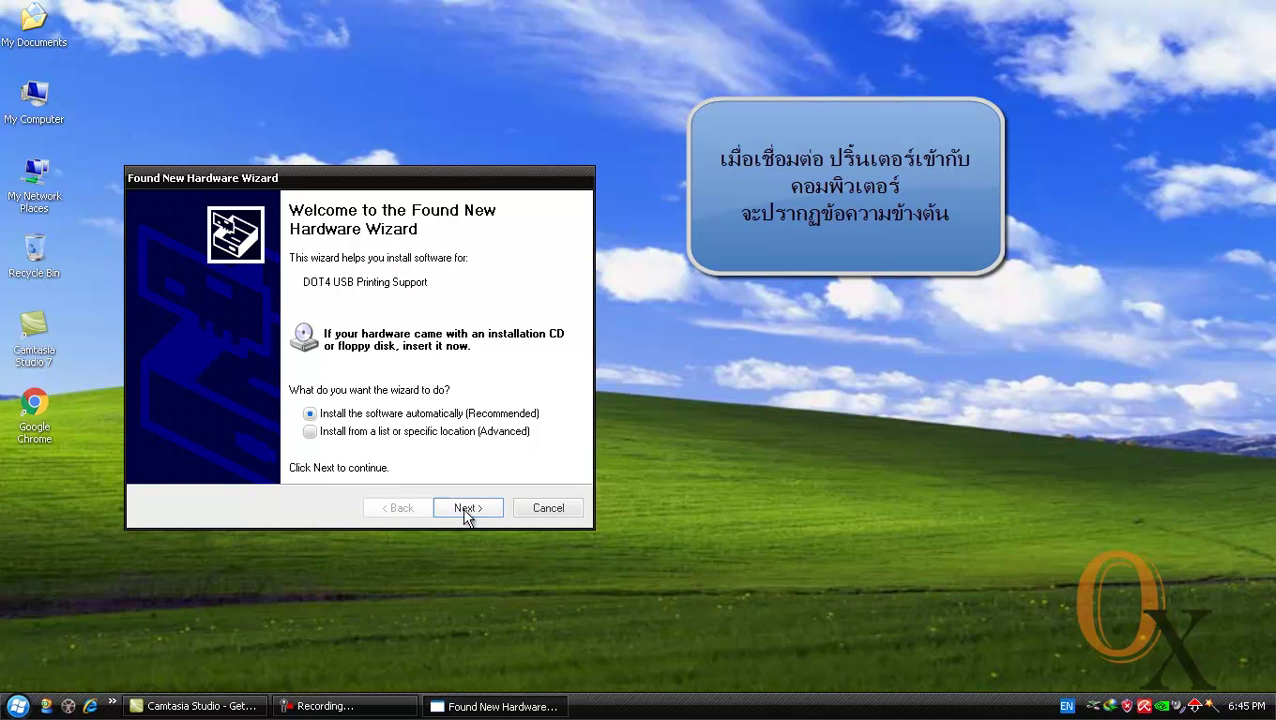
Step: Install the DOT4 USB Printing Support software automatically, choosing the DOT4 USB Printing Support match, and complete the wizard
{"action": "left_click_drag", "start_coordinate": [465, 178], "coordinate": [671, 118]}
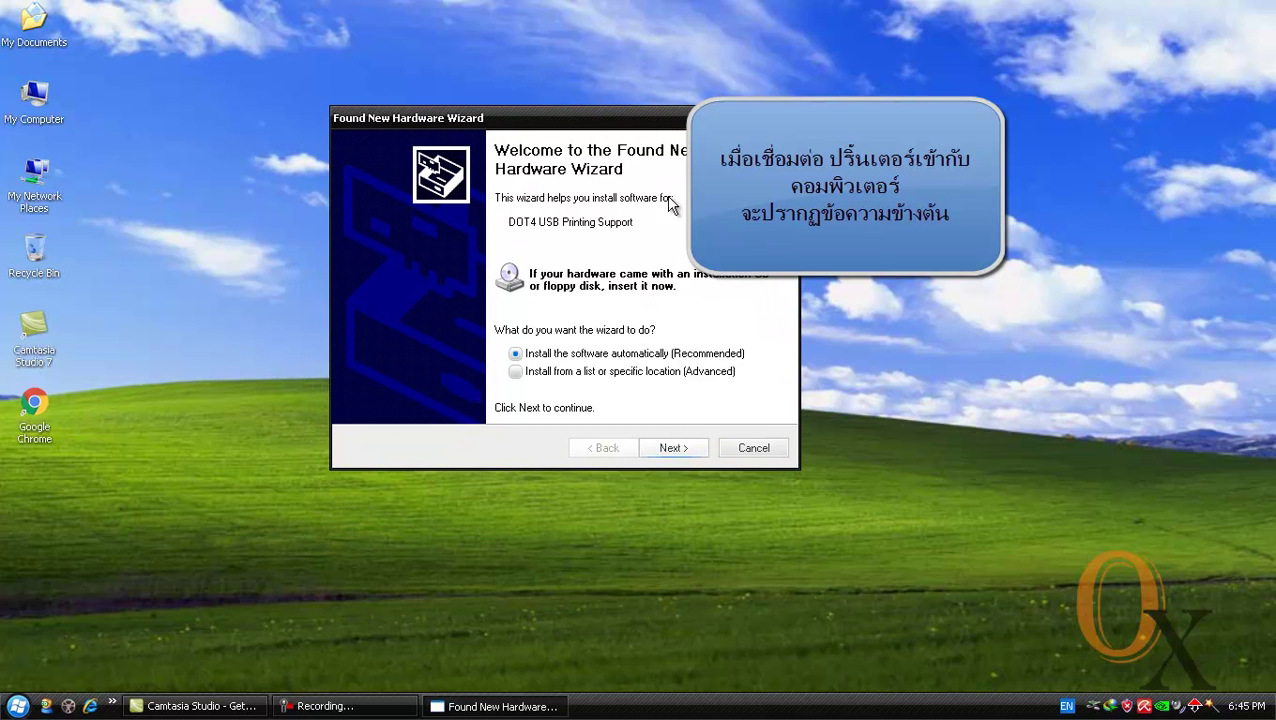
{"action": "left_click", "coordinate": [680, 450]}
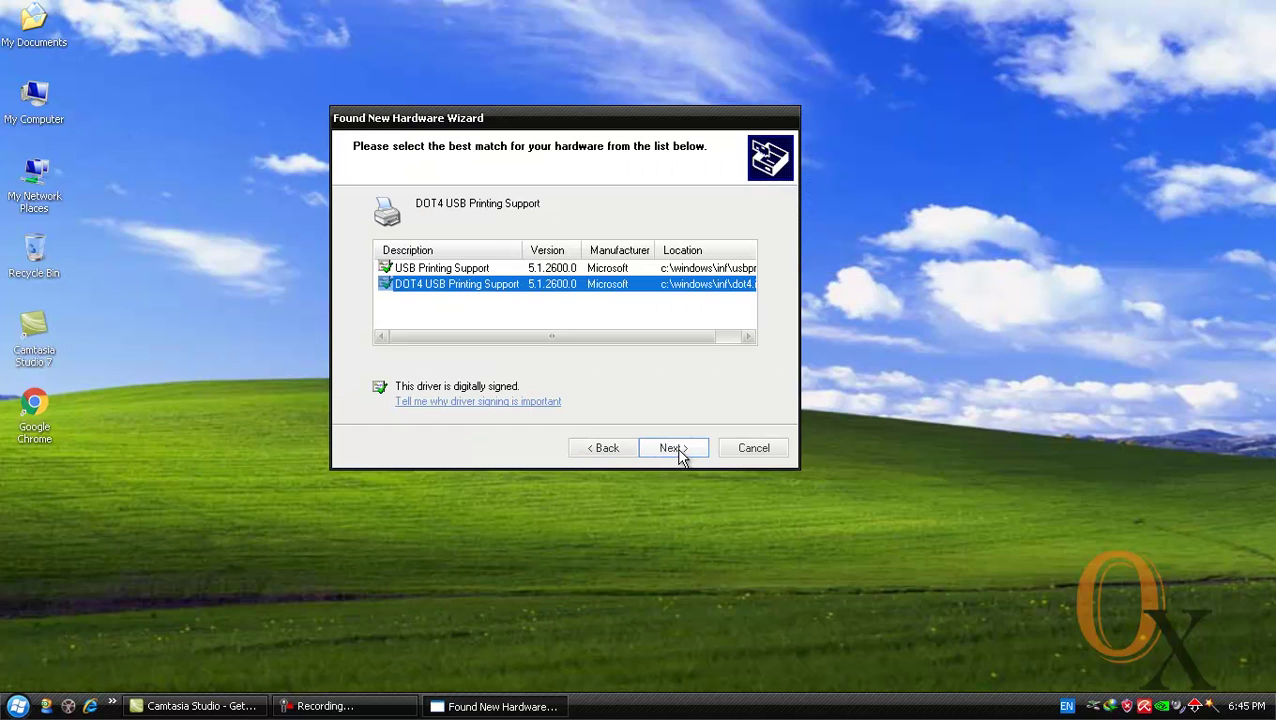
{"action": "mouse_move", "coordinate": [617, 336]}
{"action": "left_mouse_down"}
{"action": "mouse_move", "coordinate": [672, 350]}
{"action": "mouse_move", "coordinate": [608, 342]}
{"action": "left_mouse_up"}
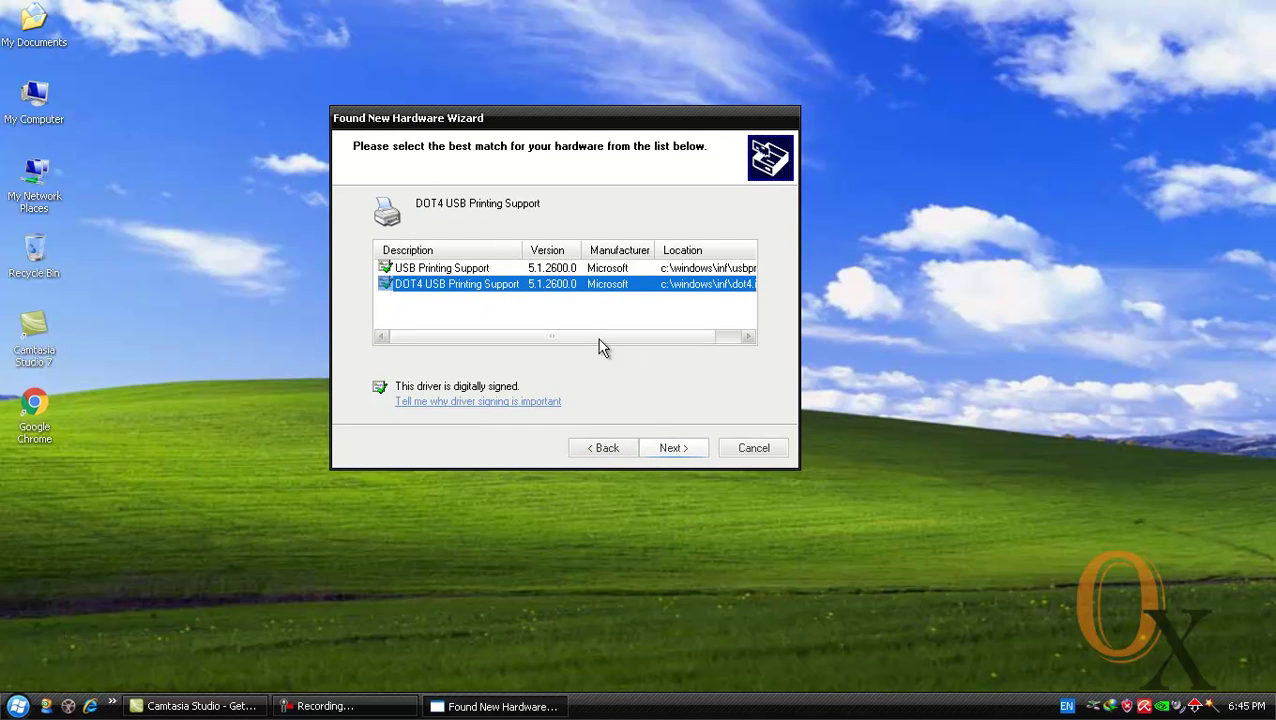
{"action": "left_click", "coordinate": [677, 451]}
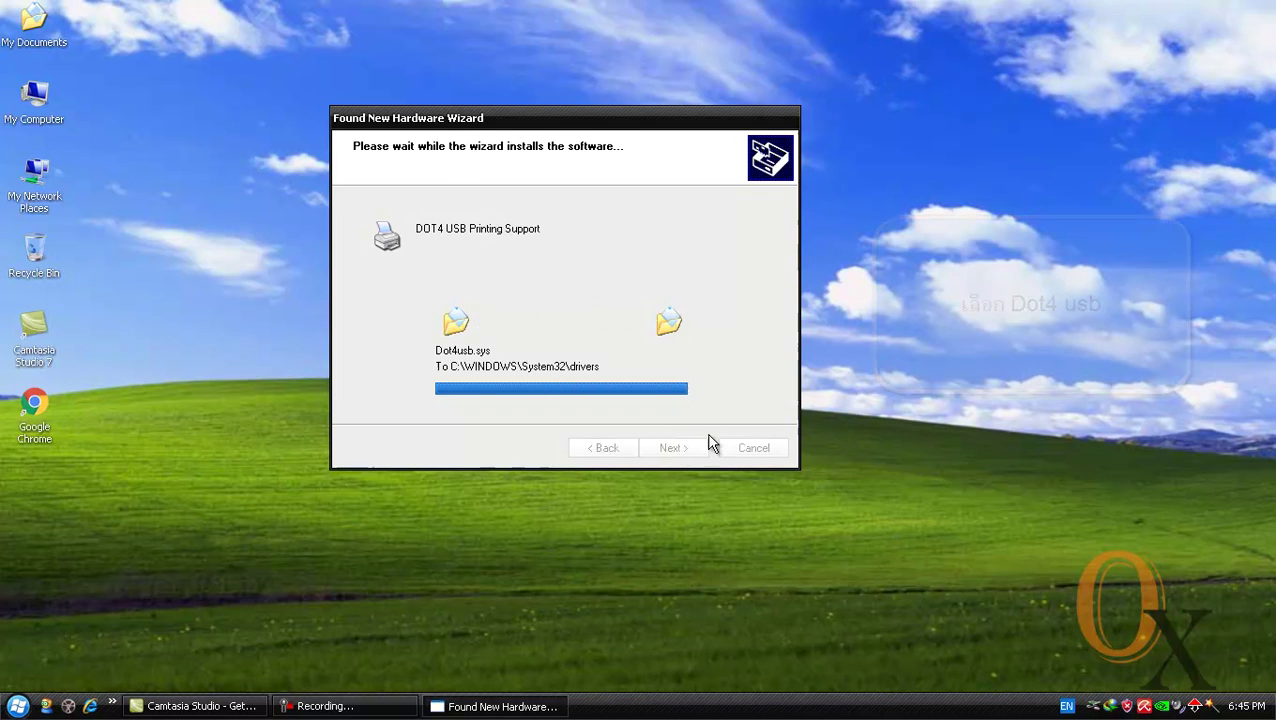
{"action": "left_click", "coordinate": [678, 447]}
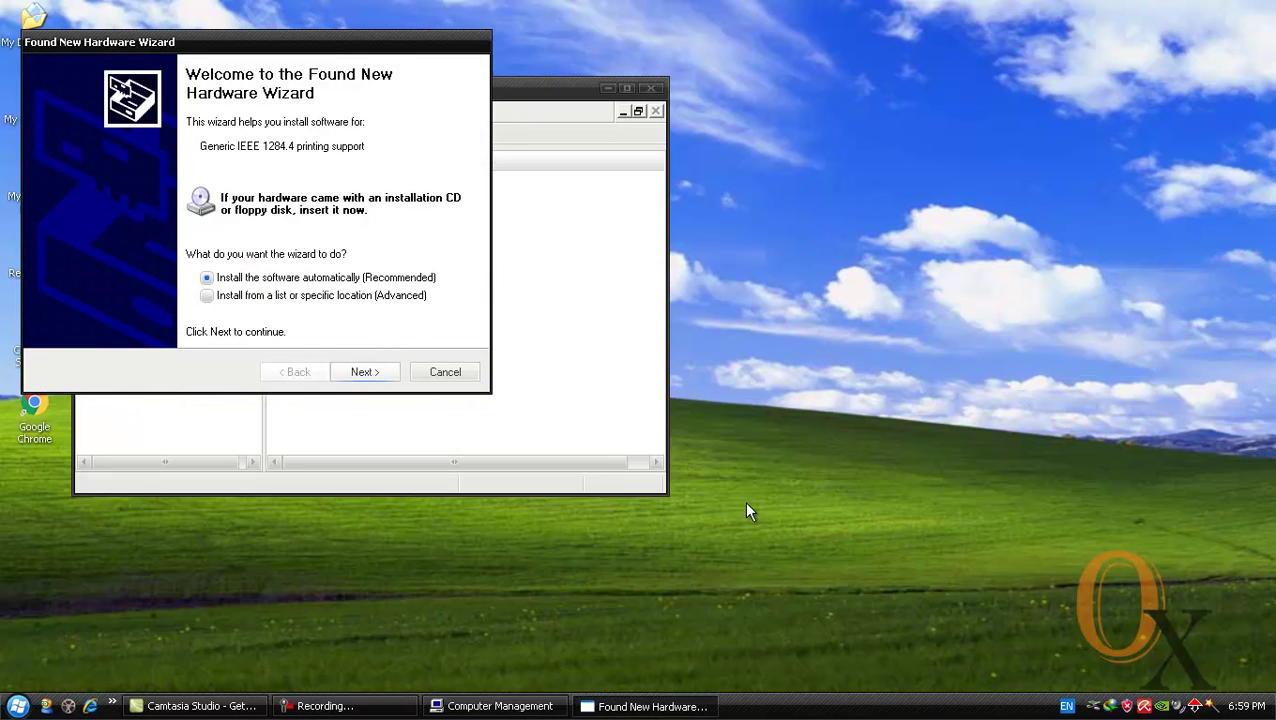
Step: Try the automatic software installation for Generic IEEE 1284.4 printing support and close the wizard
{"action": "left_click", "coordinate": [364, 371]}
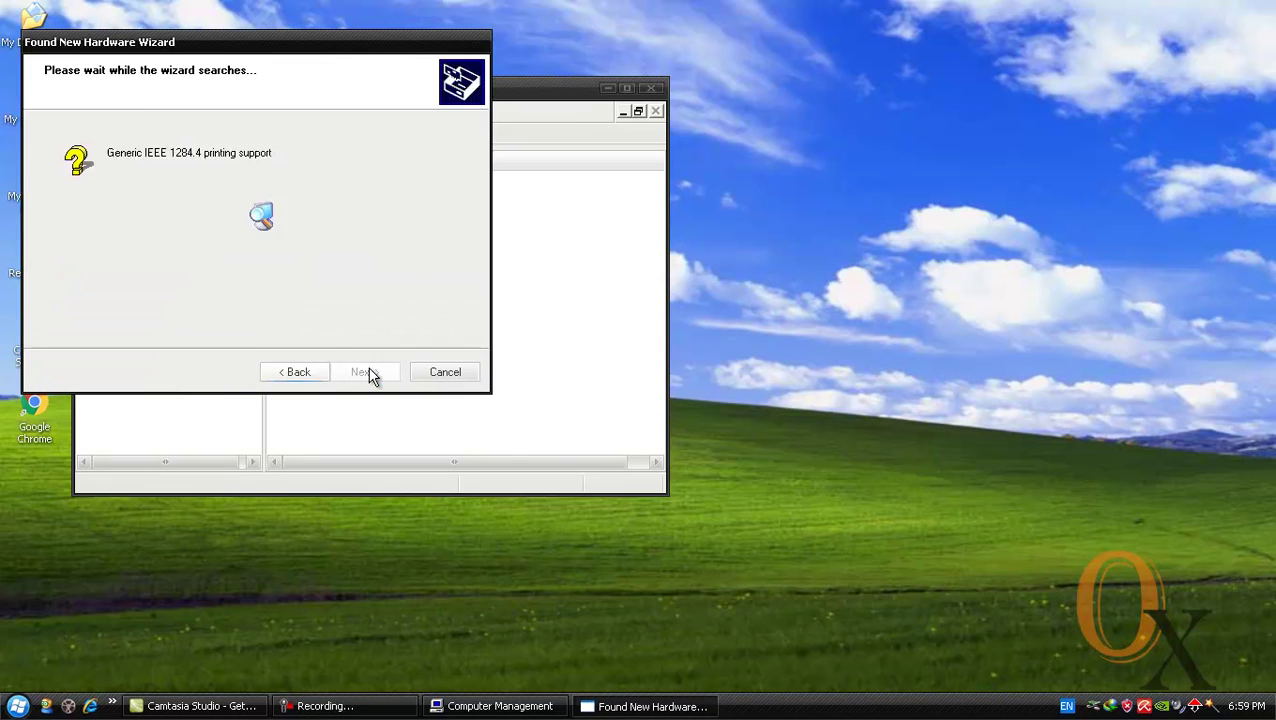
{"action": "left_click", "coordinate": [367, 372]}
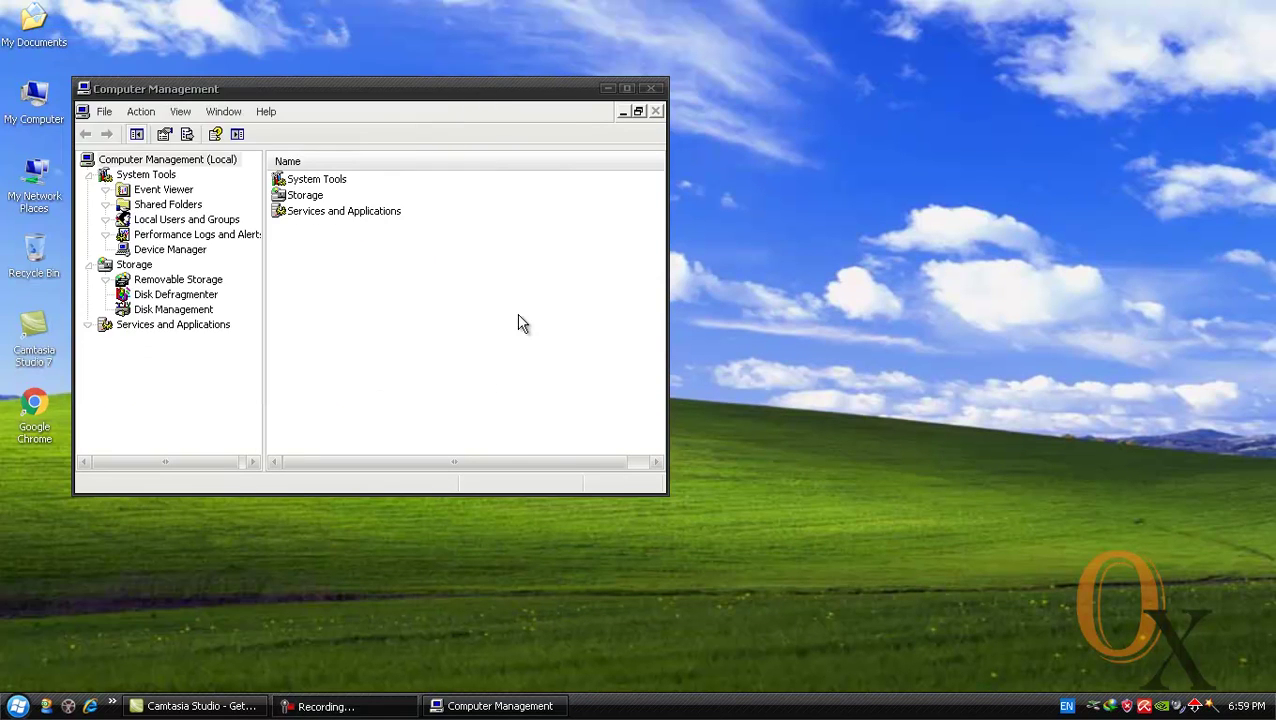
Step: Expand Other devices in Device Manager to check the printer's hardware entry, and open the Printers and Faxes window
{"action": "left_click", "coordinate": [193, 251]}
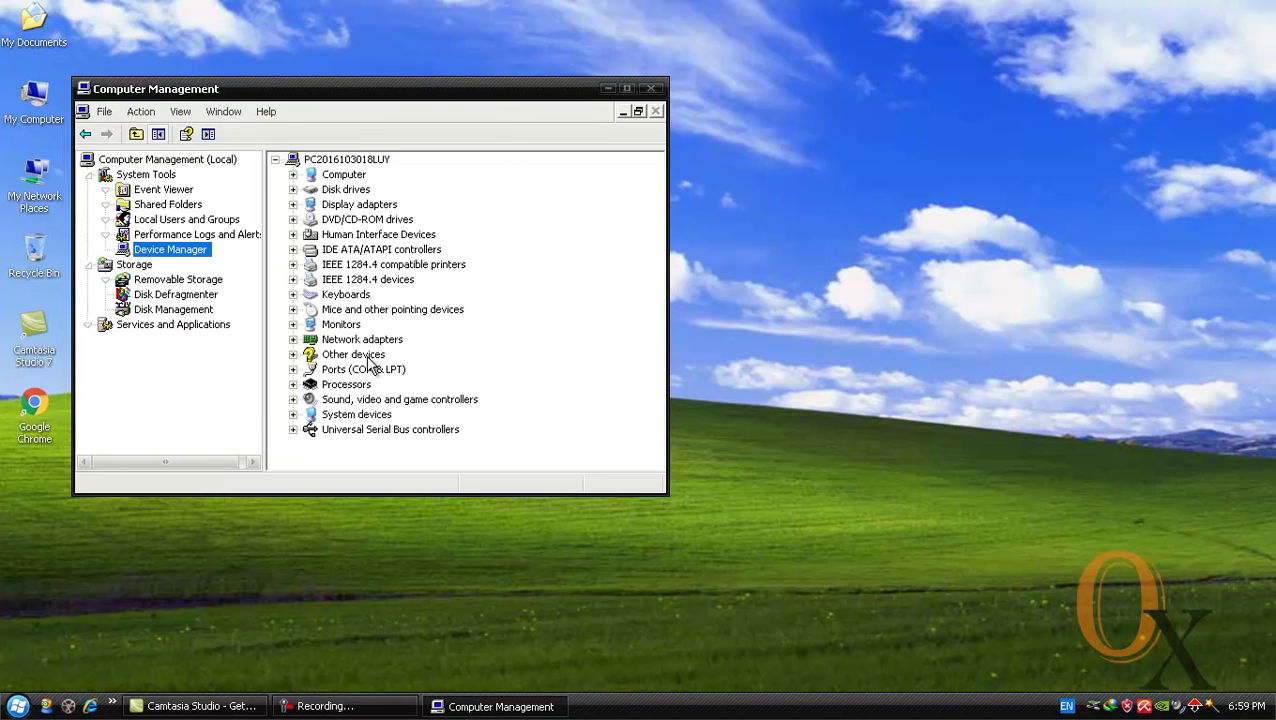
{"action": "double_click", "coordinate": [368, 356]}
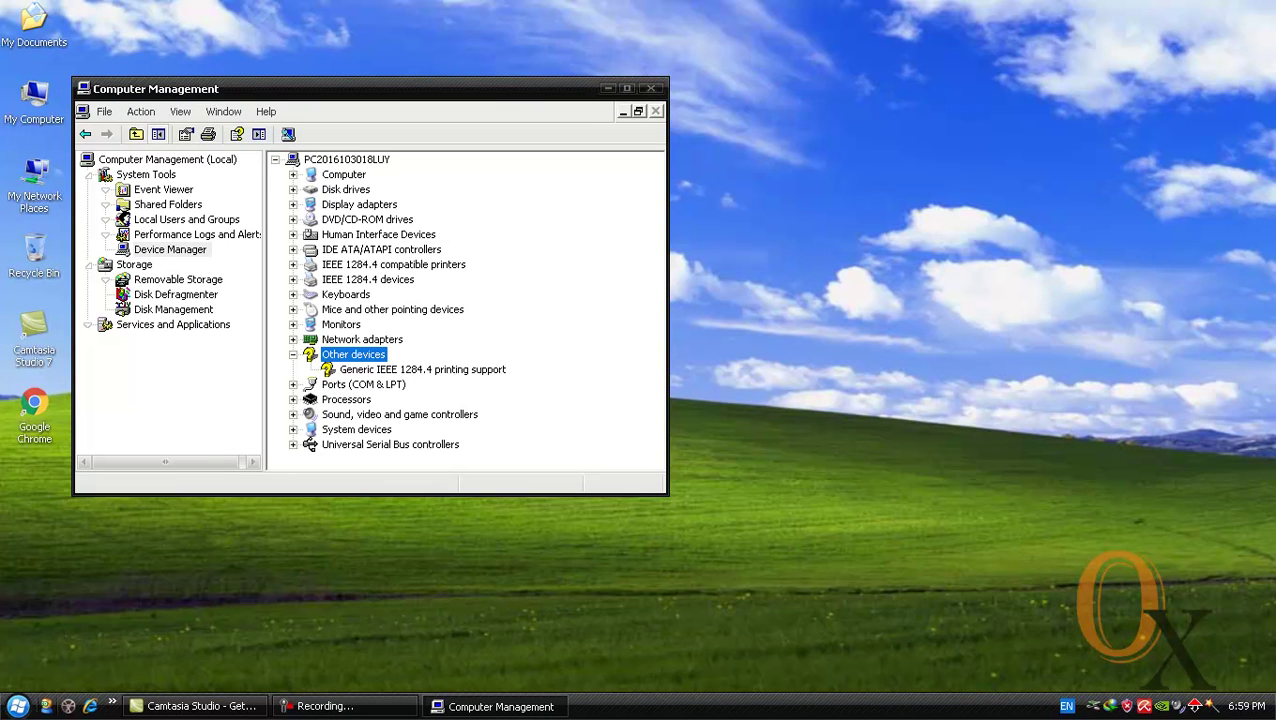
{"action": "left_click", "coordinate": [20, 706]}
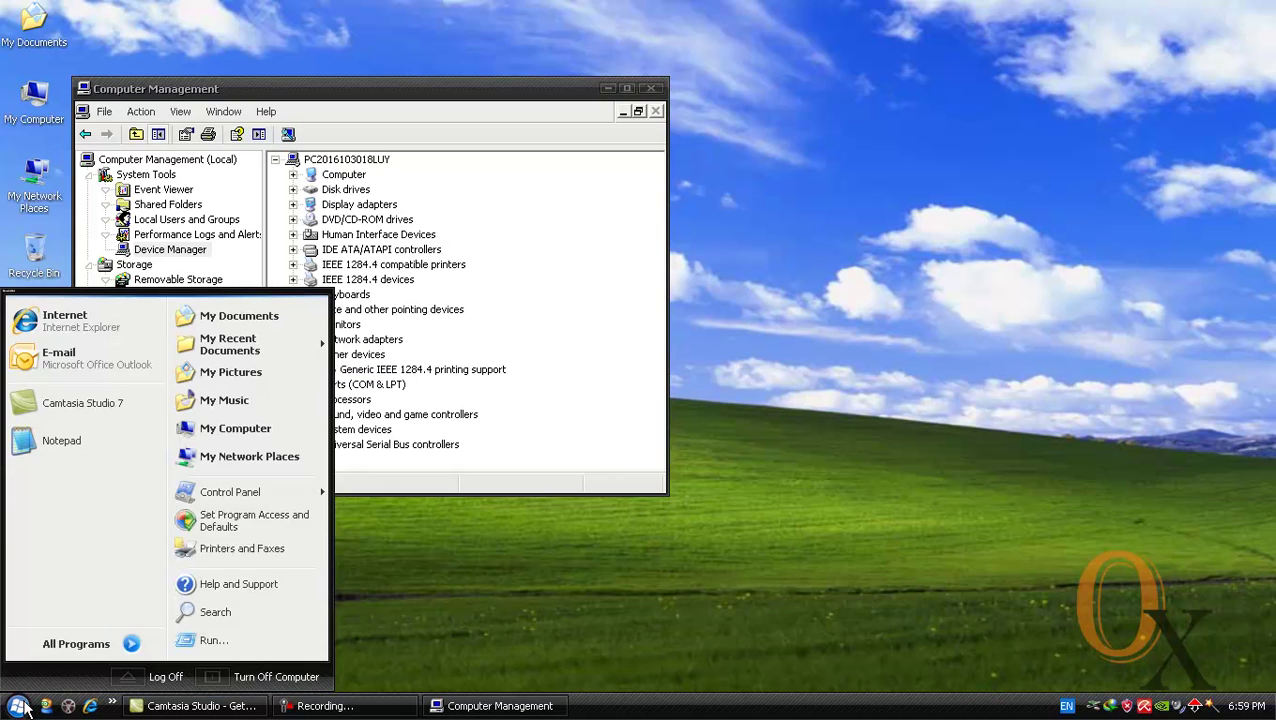
{"action": "left_click", "coordinate": [242, 540]}
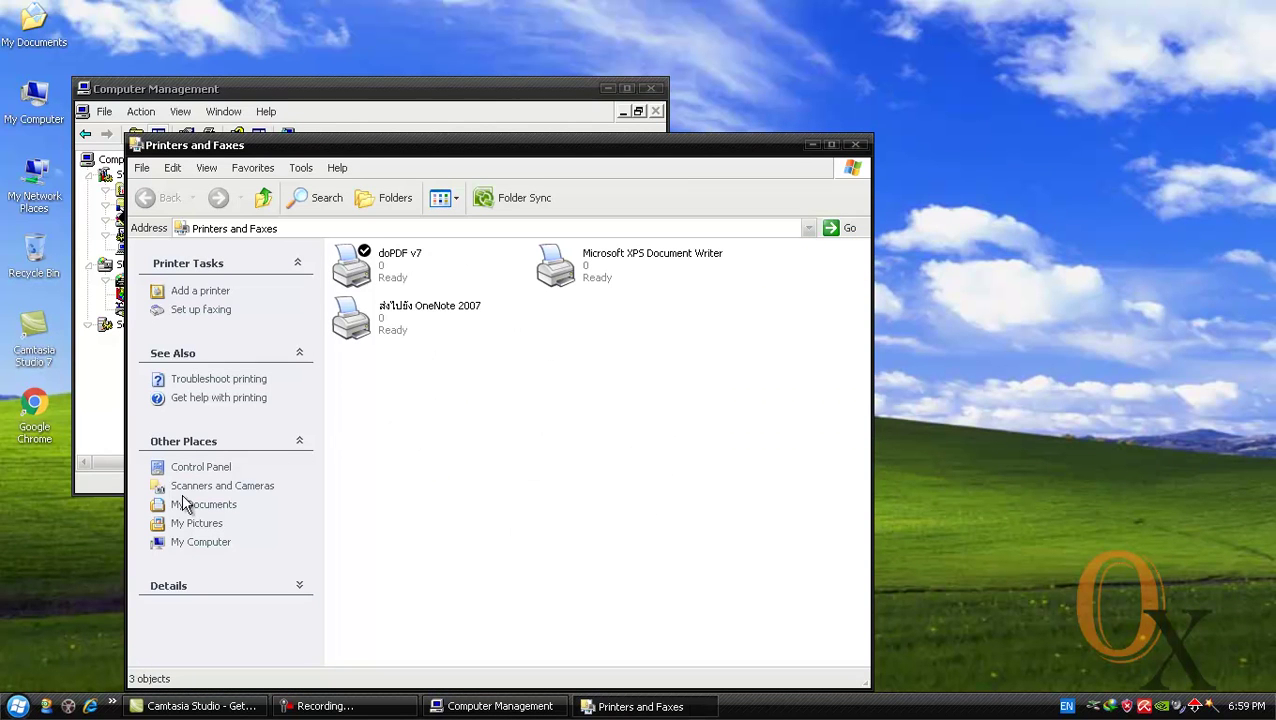
Step: Switch to Google Chrome, search the web for "hp download" and open HP's US English Software and Driver Downloads page
{"action": "double_click", "coordinate": [35, 406]}
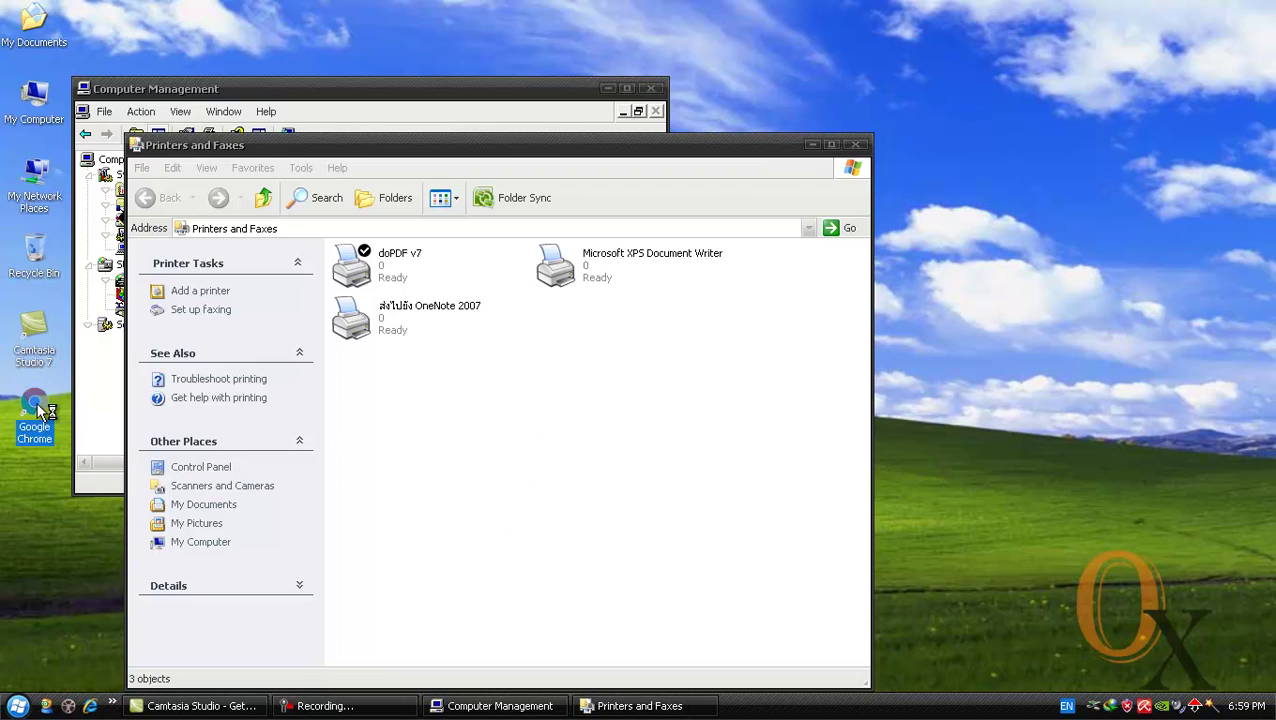
{"action": "left_click", "coordinate": [435, 42]}
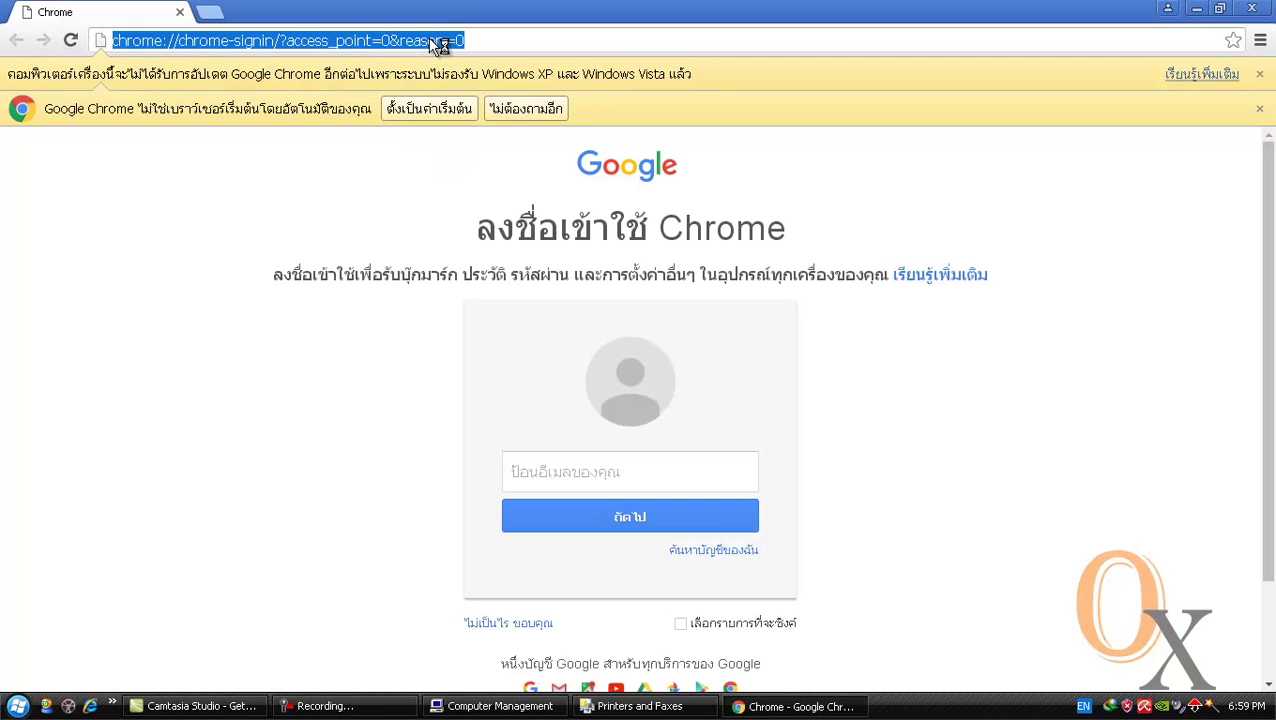
{"action": "type", "text": "hp"}
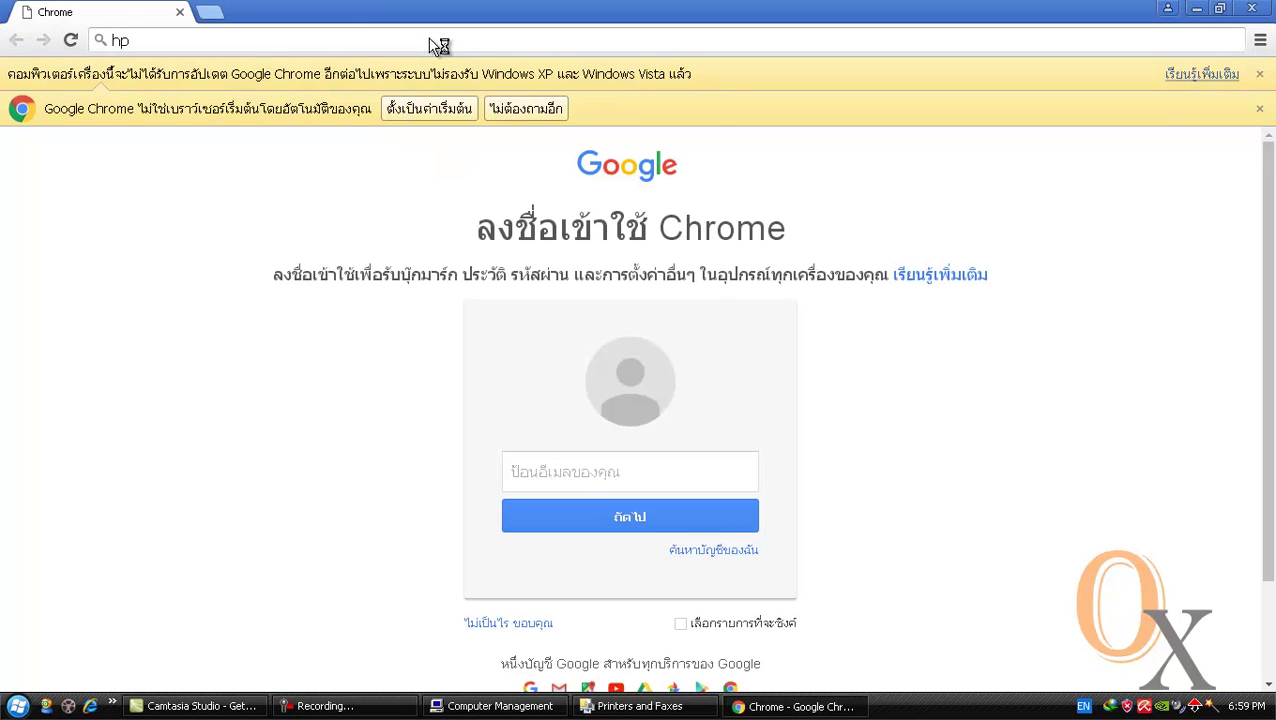
{"action": "type", "text": " download"}
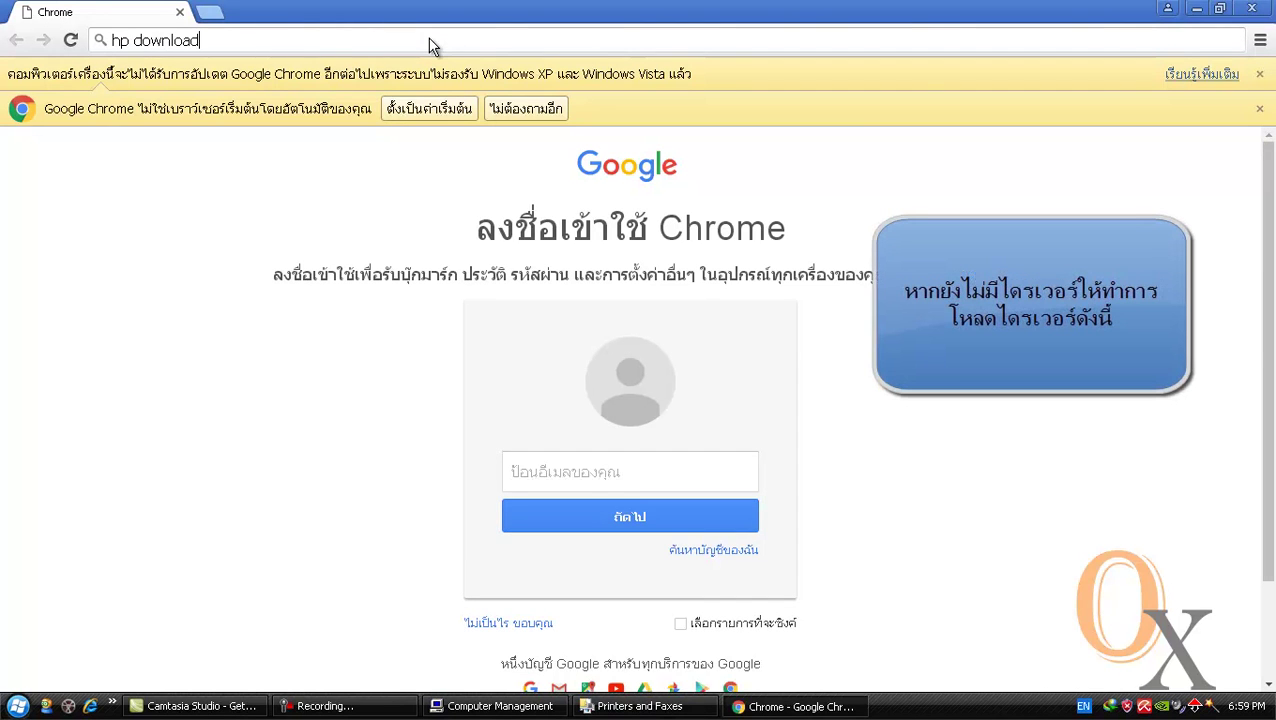
{"action": "key", "text": "Return"}
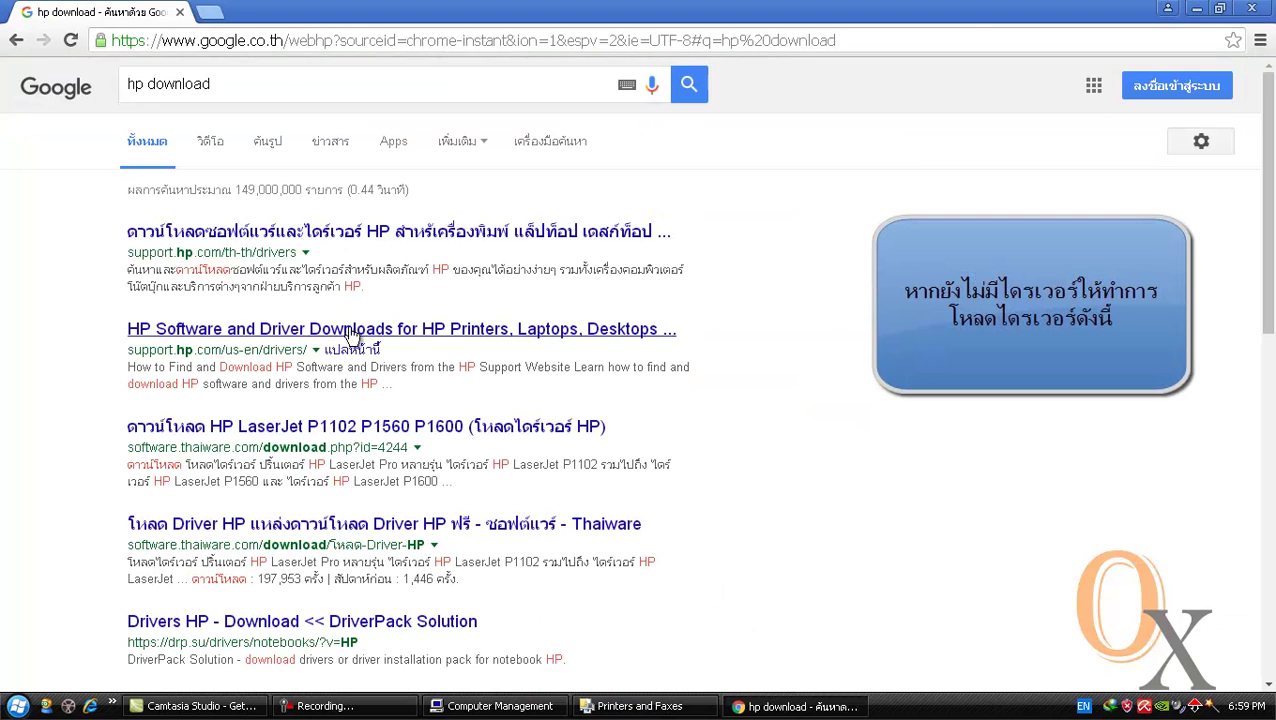
{"action": "left_click", "coordinate": [349, 335]}
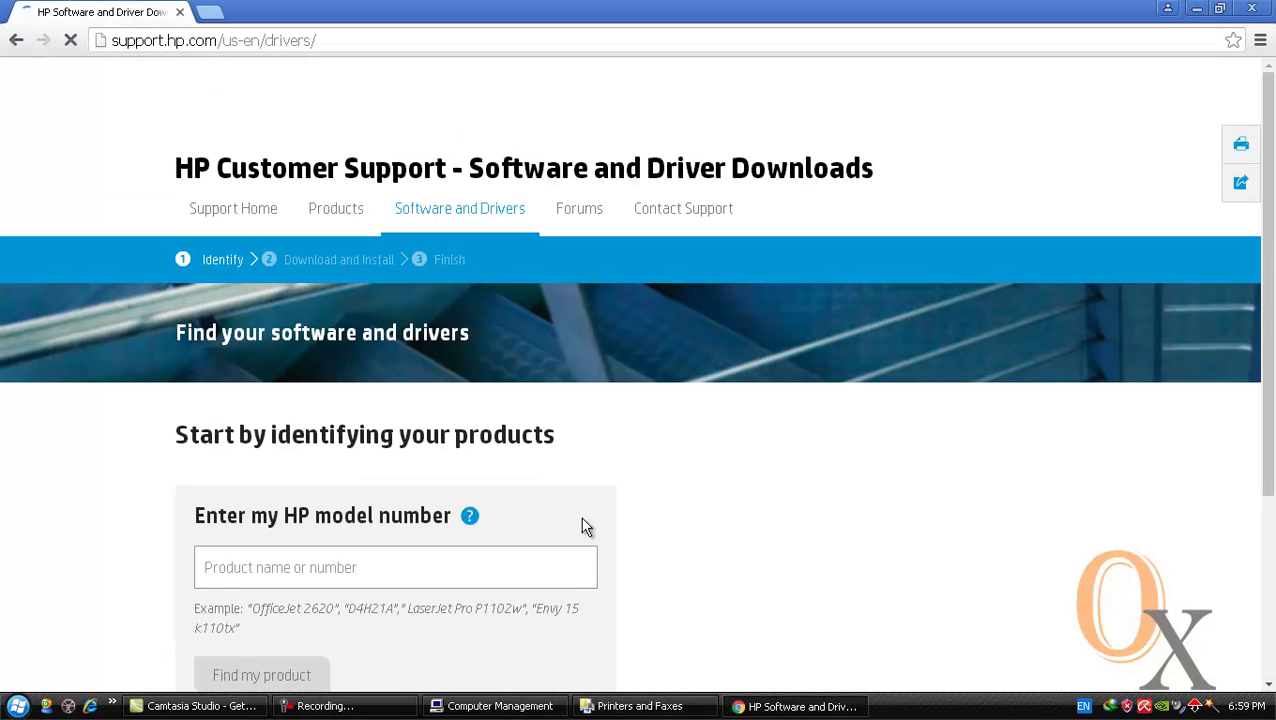
Step: Look up the model "hp laserjet 5200" and open the driver page for the HP LaserJet 5200n Printer
{"action": "left_click", "coordinate": [472, 572]}
{"action": "type", "text": "hp"}
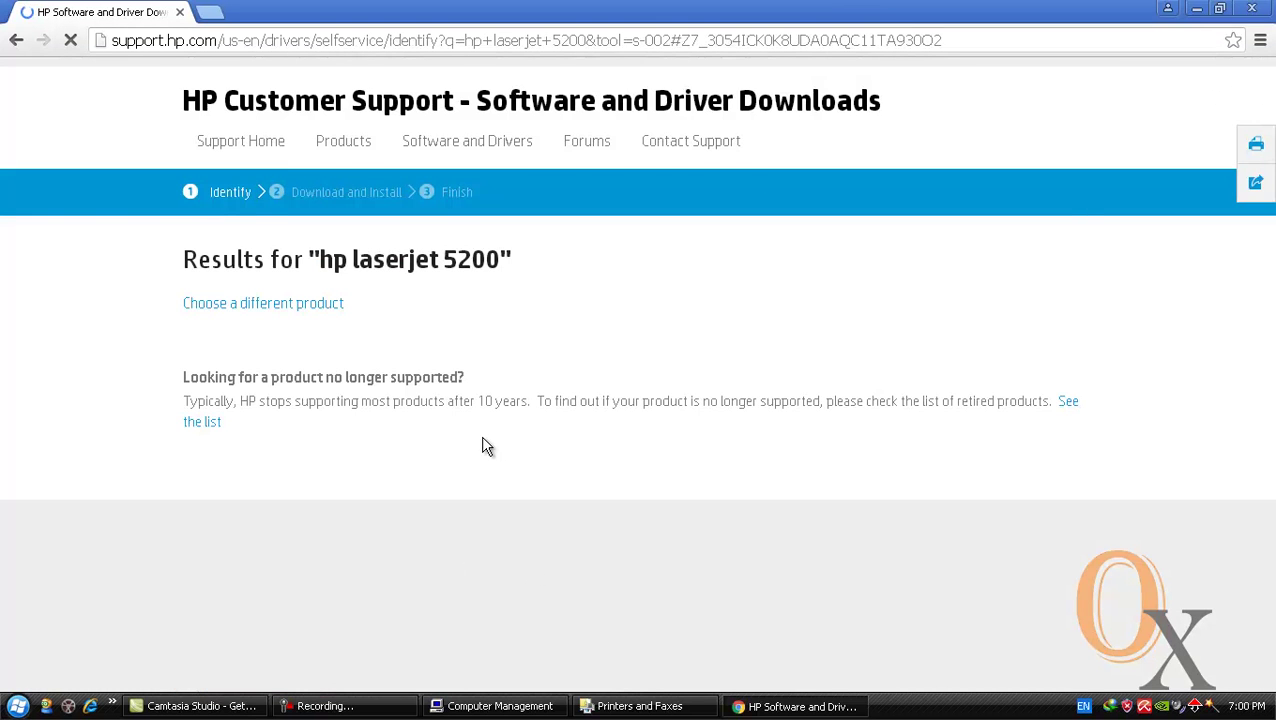
{"action": "scroll", "coordinate": [410, 552], "scroll_direction": "down", "scroll_amount": 2}
{"action": "scroll", "coordinate": [413, 558], "scroll_direction": "down", "scroll_amount": 1}
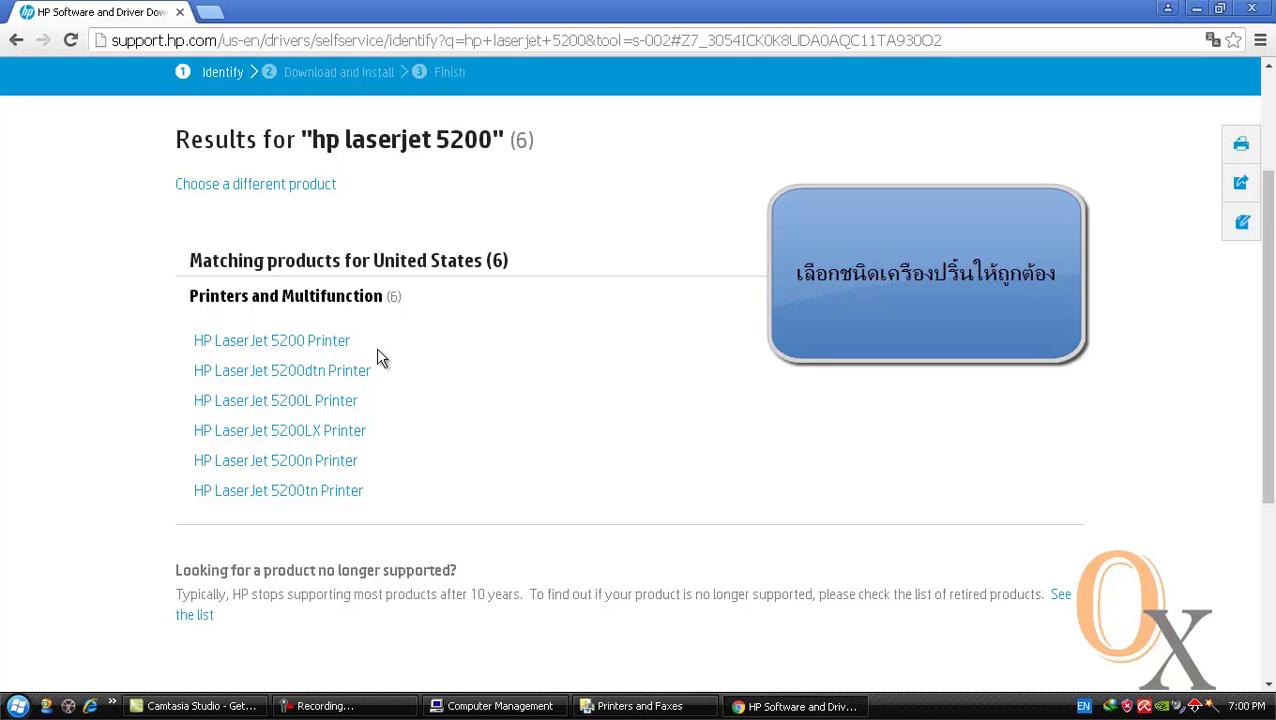
{"action": "left_click", "coordinate": [338, 460]}
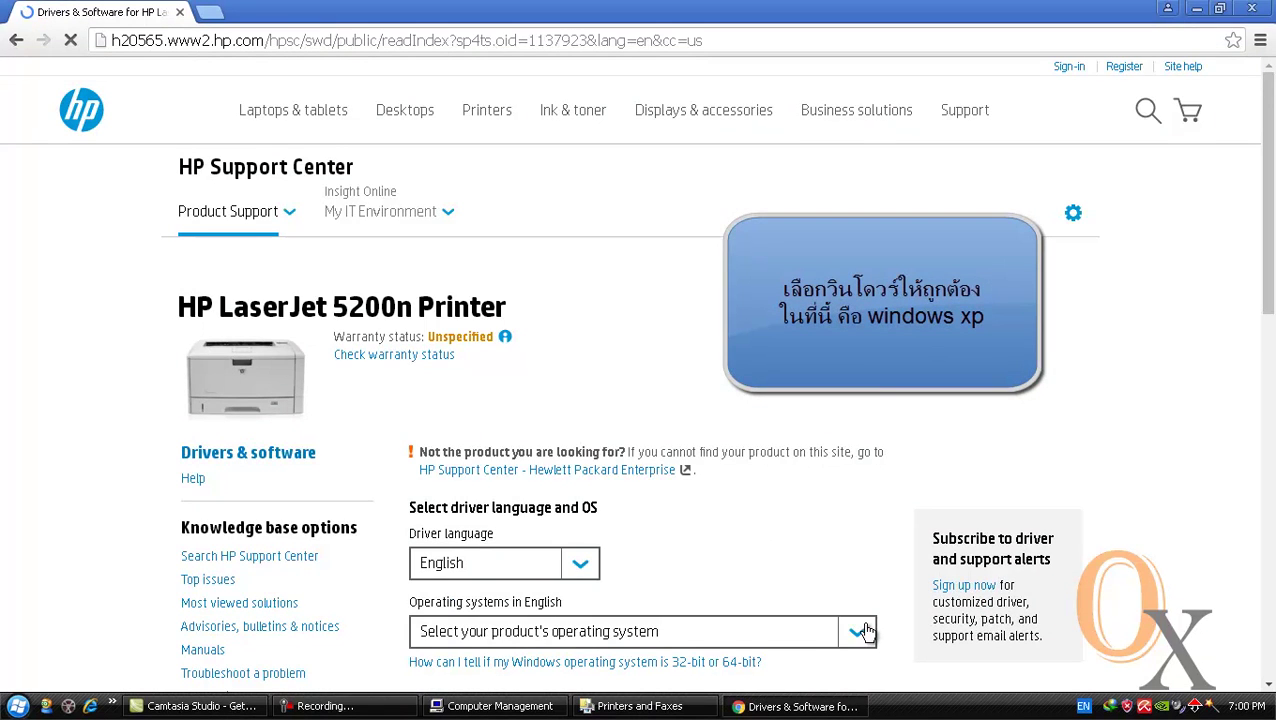
Step: Set the product's operating system to Microsoft Windows XP (32-bit)
{"action": "left_click", "coordinate": [862, 631]}
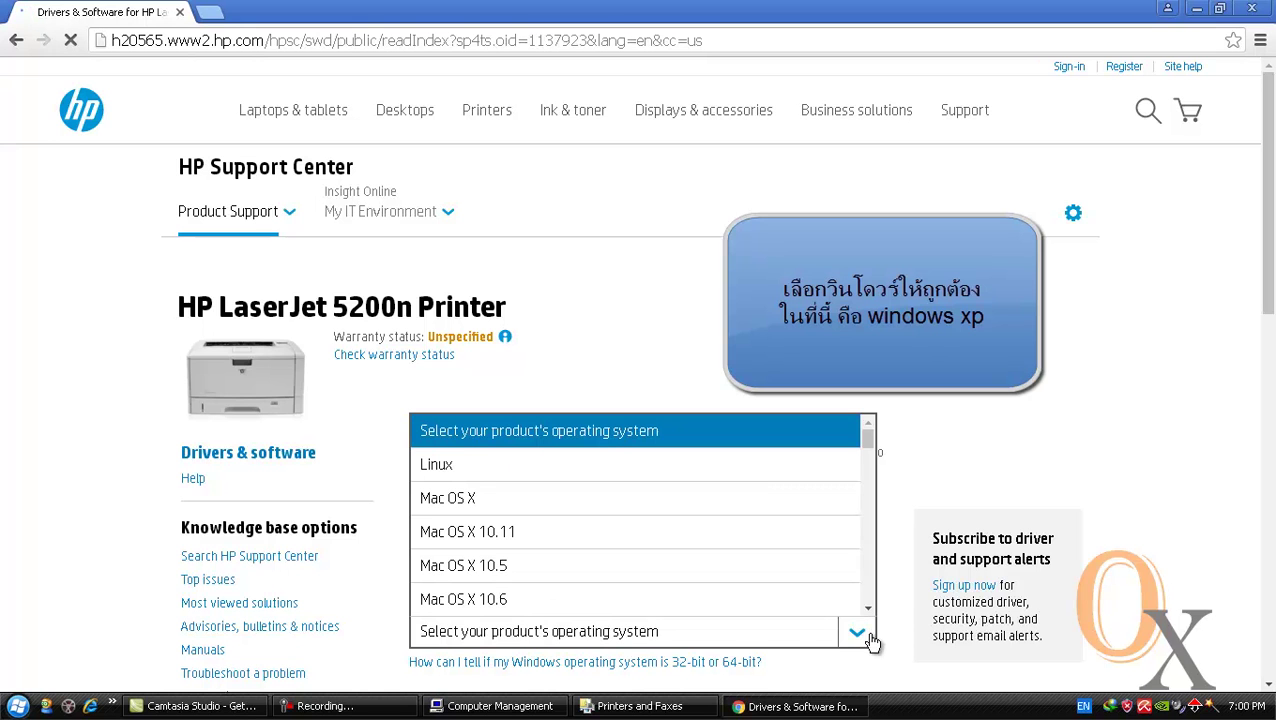
{"action": "scroll", "coordinate": [782, 570], "scroll_direction": "down", "scroll_amount": 4}
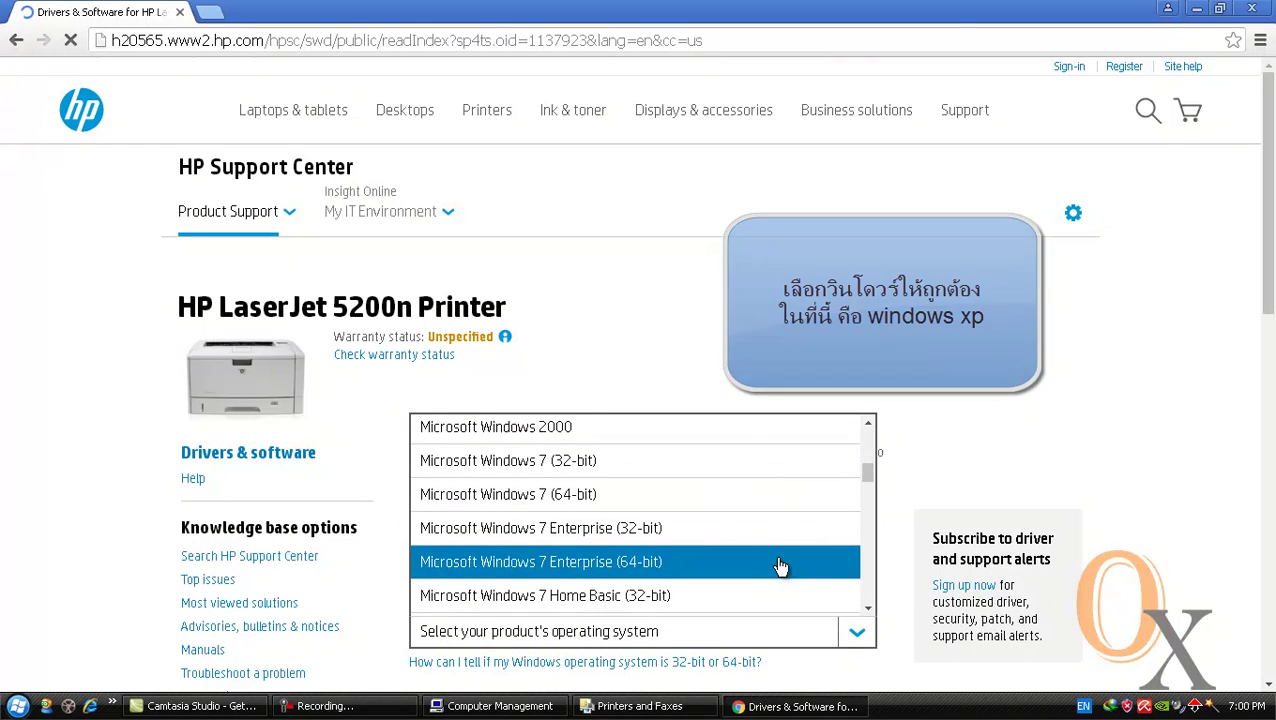
{"action": "scroll", "coordinate": [780, 567], "scroll_direction": "down", "scroll_amount": 5}
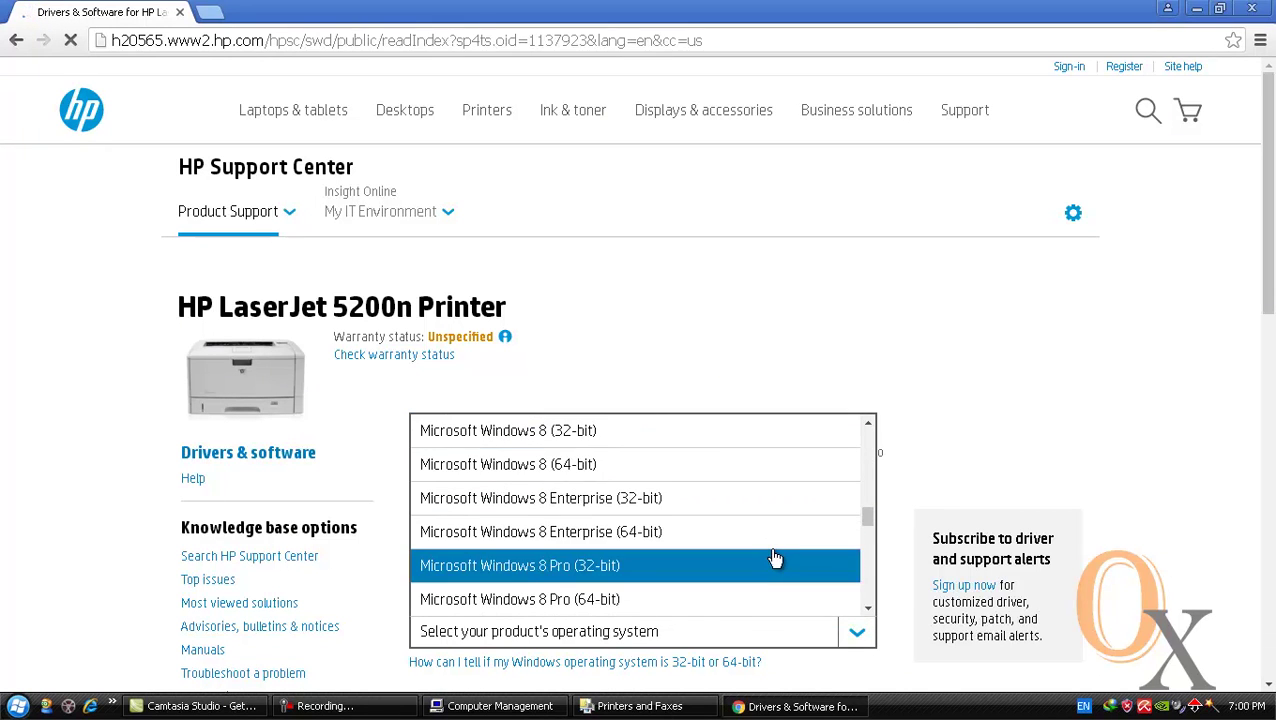
{"action": "scroll", "coordinate": [776, 558], "scroll_direction": "down", "scroll_amount": 4}
{"action": "scroll", "coordinate": [776, 558], "scroll_direction": "down", "scroll_amount": 5}
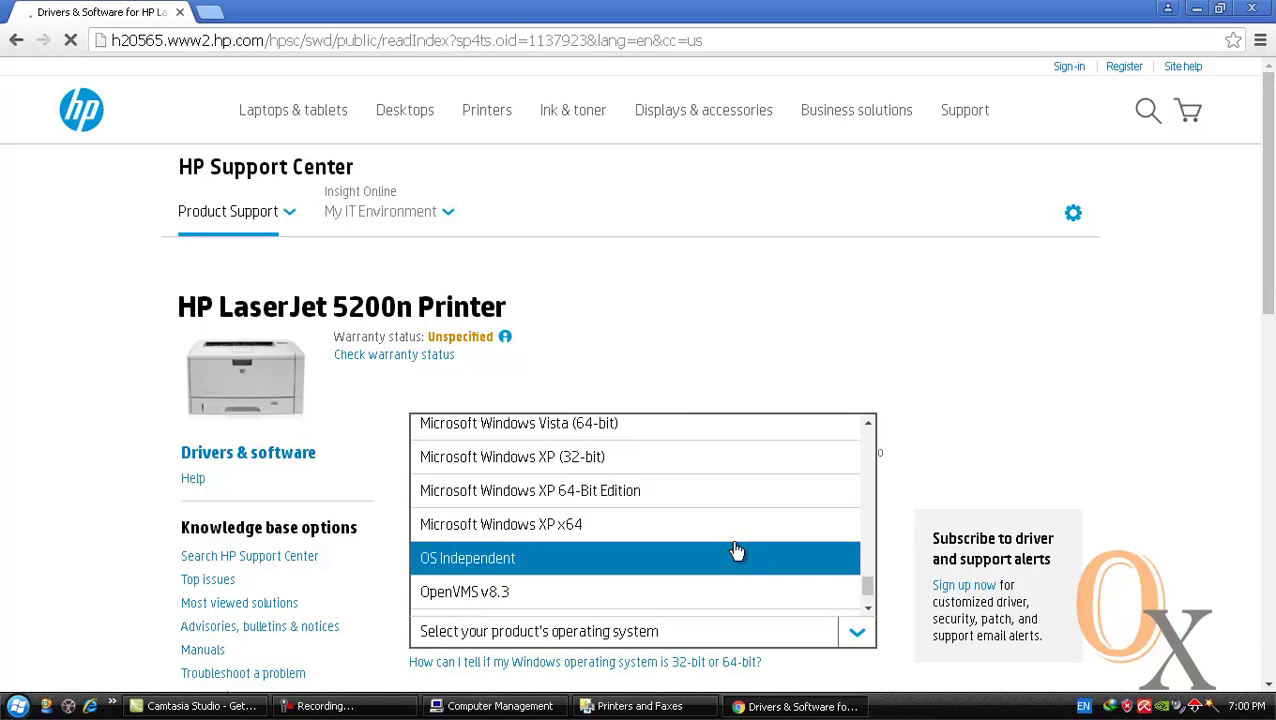
{"action": "left_click", "coordinate": [708, 468]}
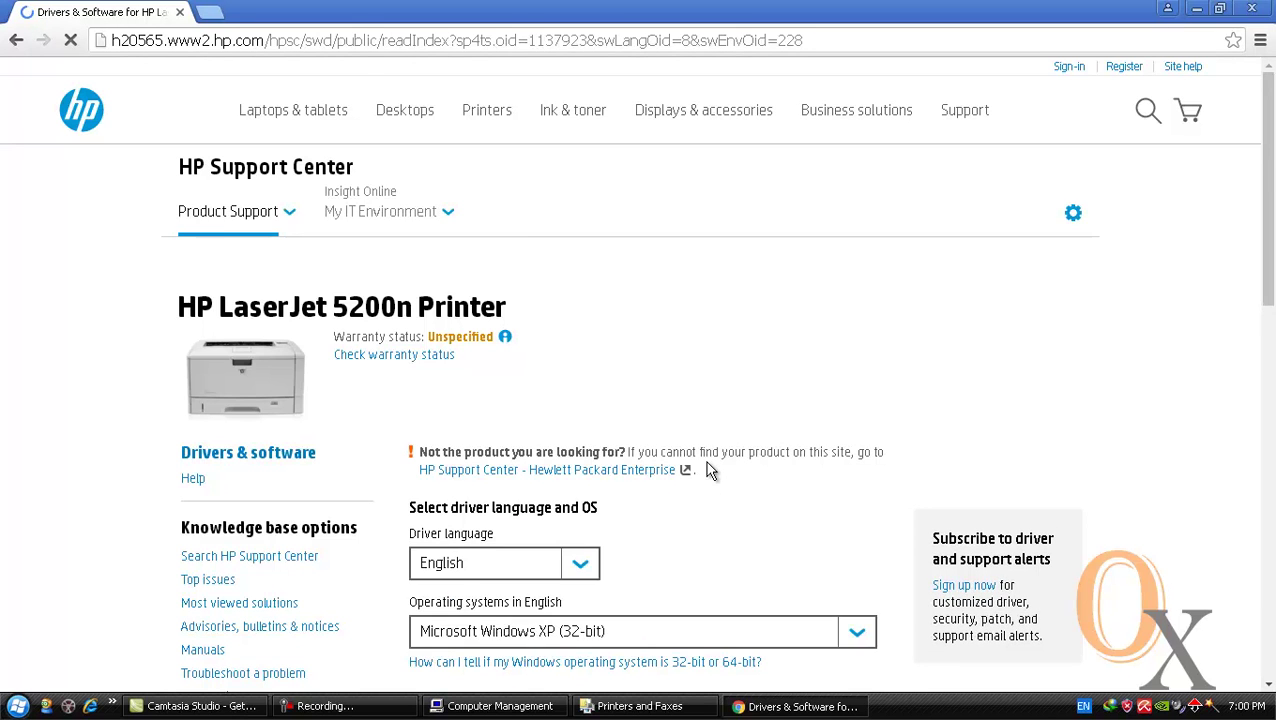
Step: Download the HP LaserJet 5200 PCL 6 Driver from the Windows XP (32-bit) driver list
{"action": "scroll", "coordinate": [521, 632], "scroll_direction": "down", "scroll_amount": 3}
{"action": "left_click", "coordinate": [494, 607]}
{"action": "scroll", "coordinate": [757, 587], "scroll_direction": "down", "scroll_amount": 3}
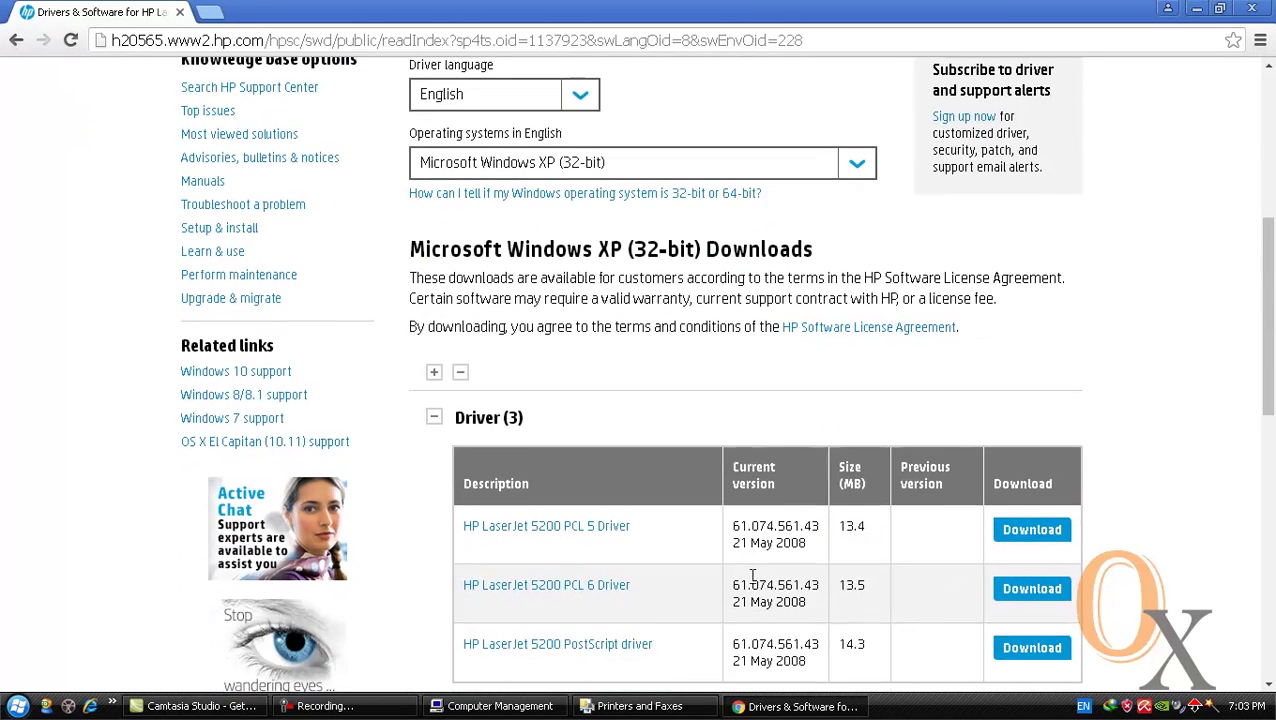
{"action": "left_click", "coordinate": [1043, 495]}
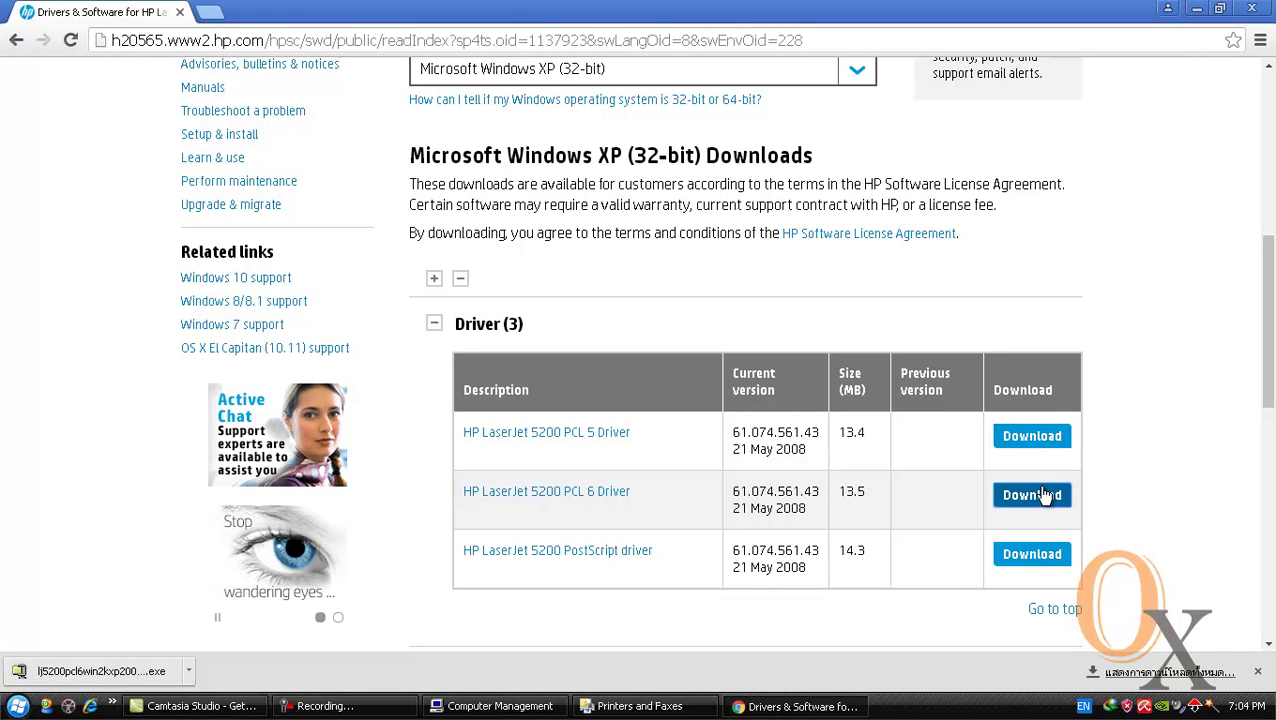
Step: Show the downloaded driver file in its folder and run lj5200pcl6win2kxp2003vista2008.exe, accepting the security prompt
{"action": "left_click", "coordinate": [188, 671]}
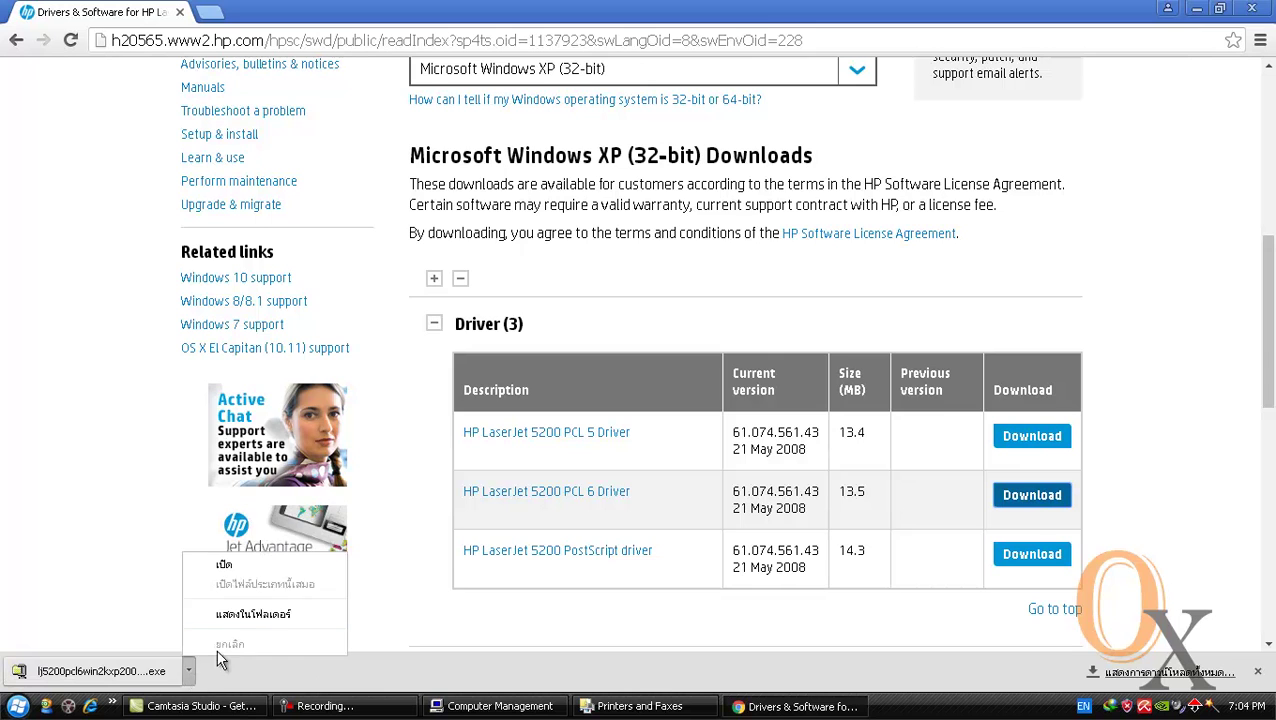
{"action": "left_click", "coordinate": [255, 610]}
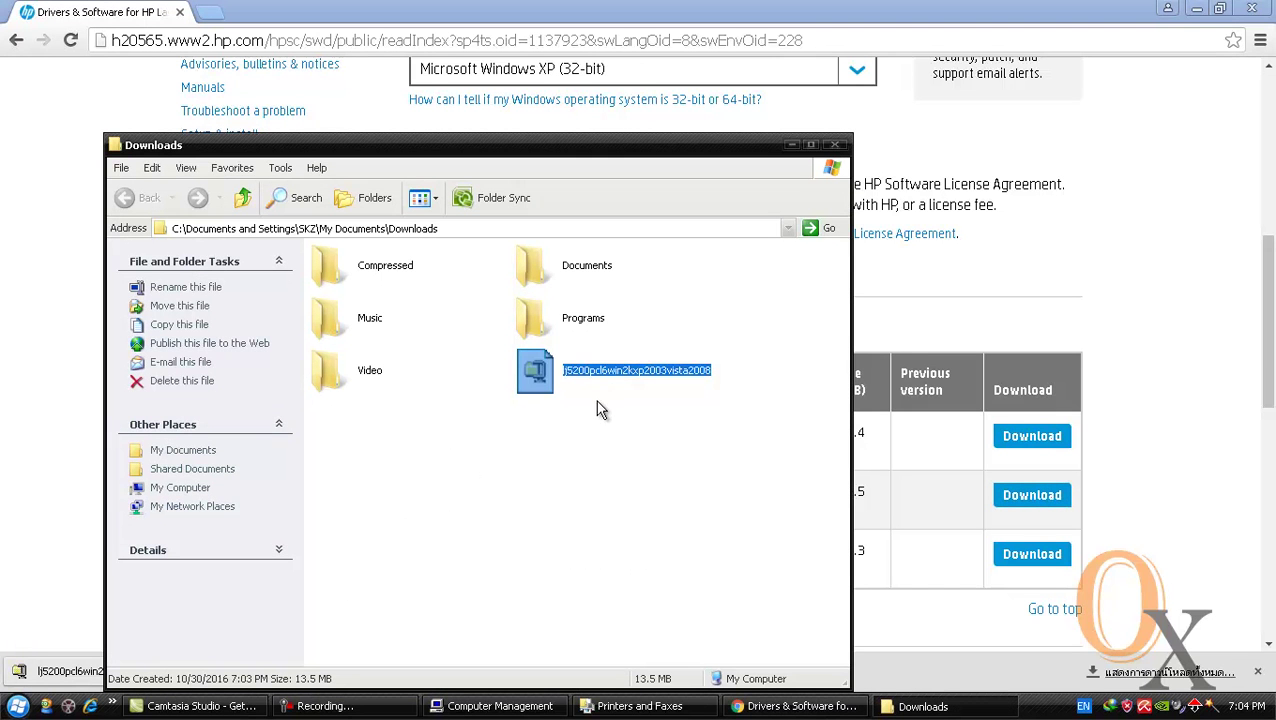
{"action": "double_click", "coordinate": [569, 374]}
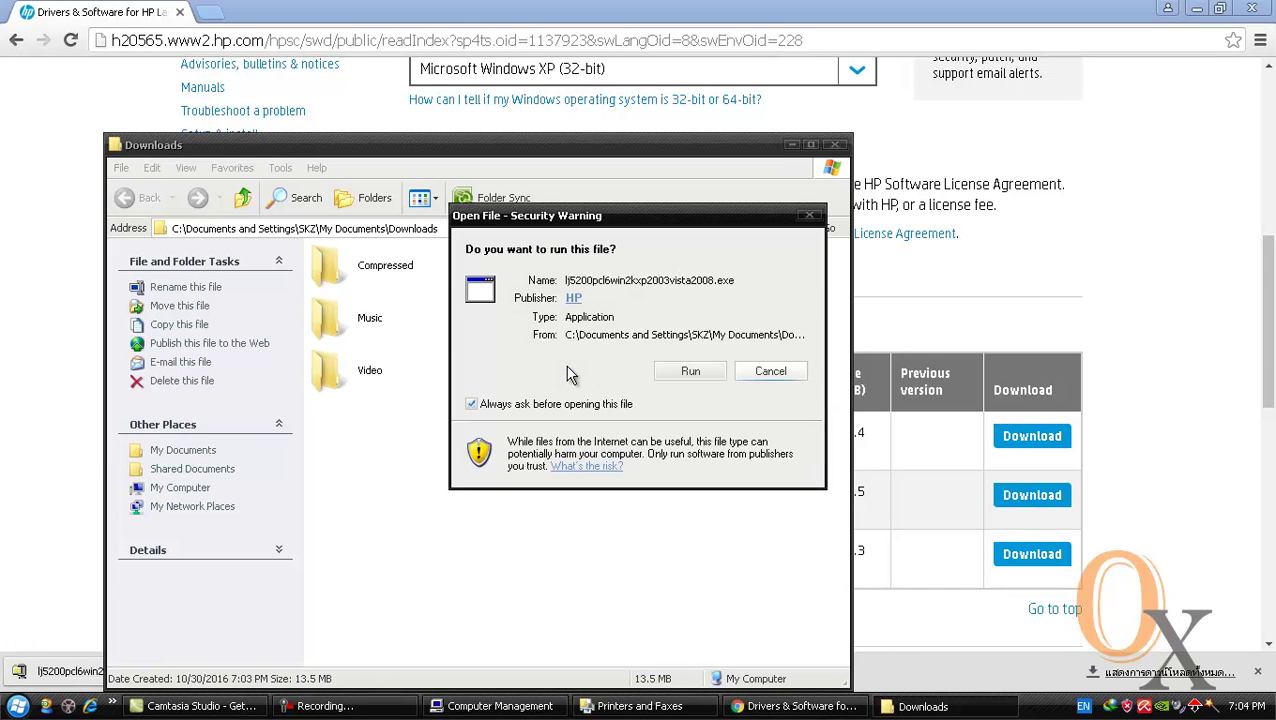
{"action": "left_click", "coordinate": [607, 370]}
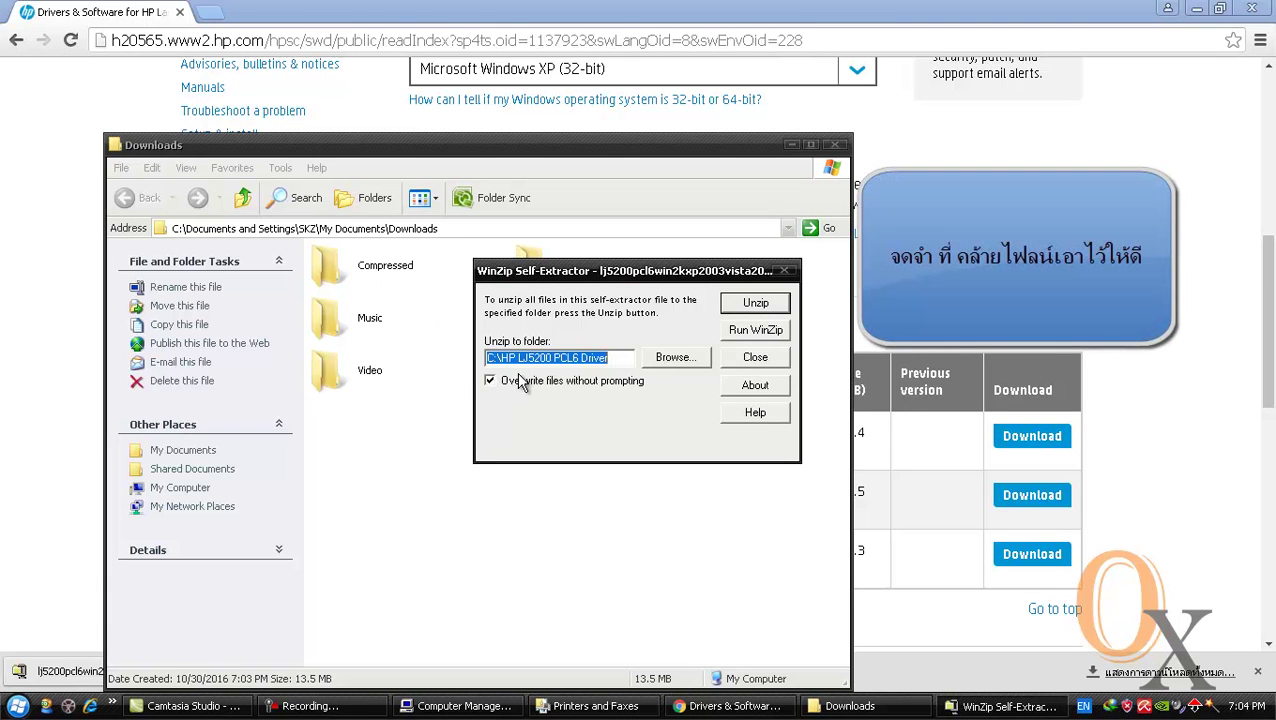
Step: Unzip the driver files to C:\HP LJ5200 PCL6 Driver and close the self-extractor
{"action": "left_click", "coordinate": [757, 306]}
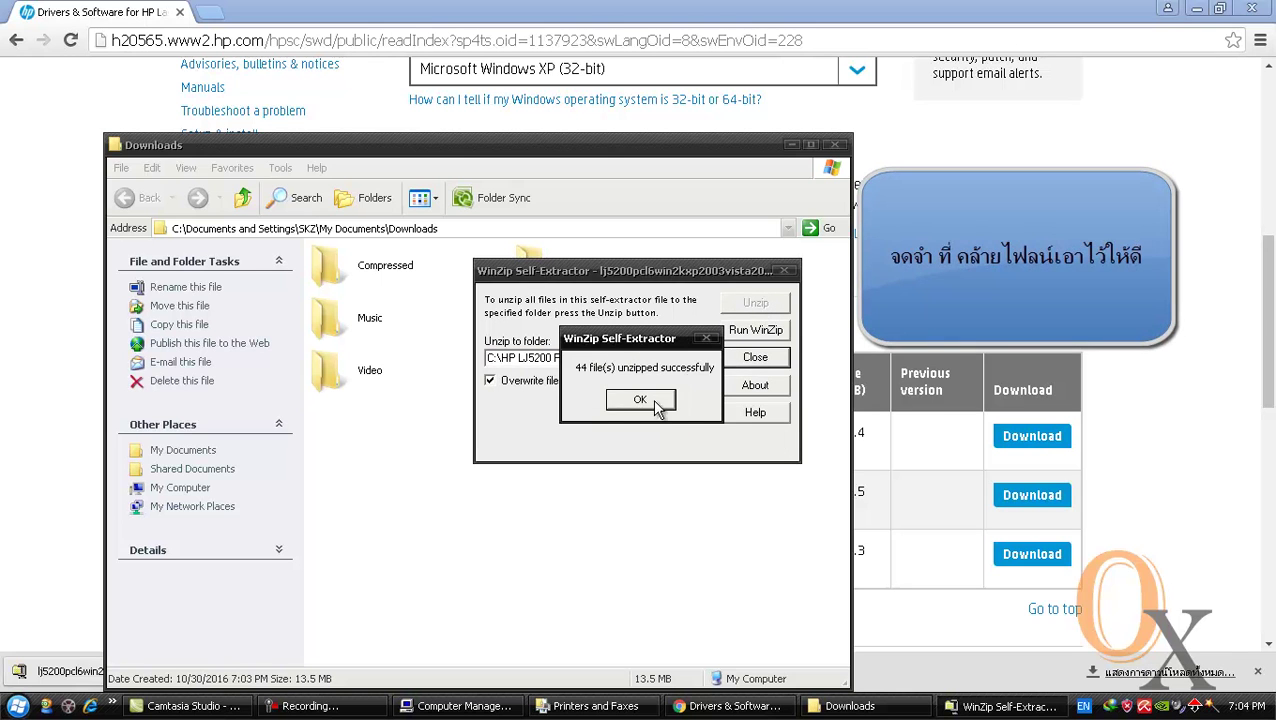
{"action": "left_click", "coordinate": [658, 408]}
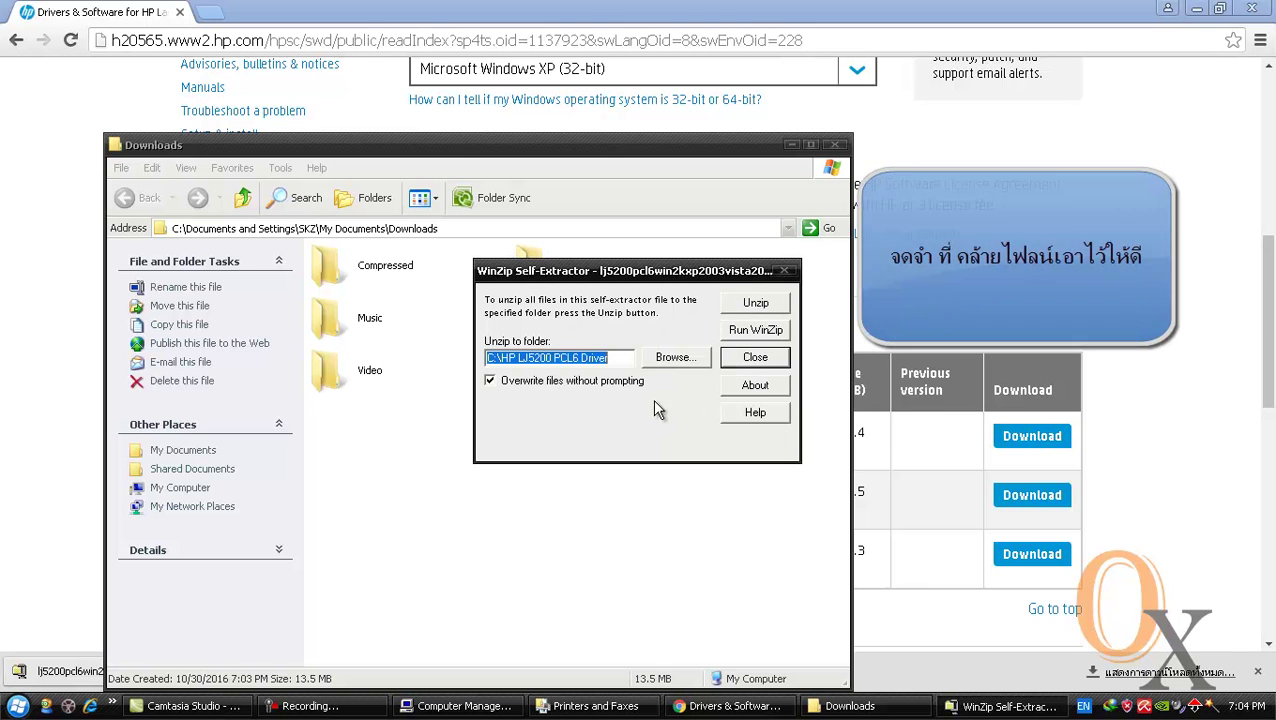
{"action": "left_click", "coordinate": [786, 270]}
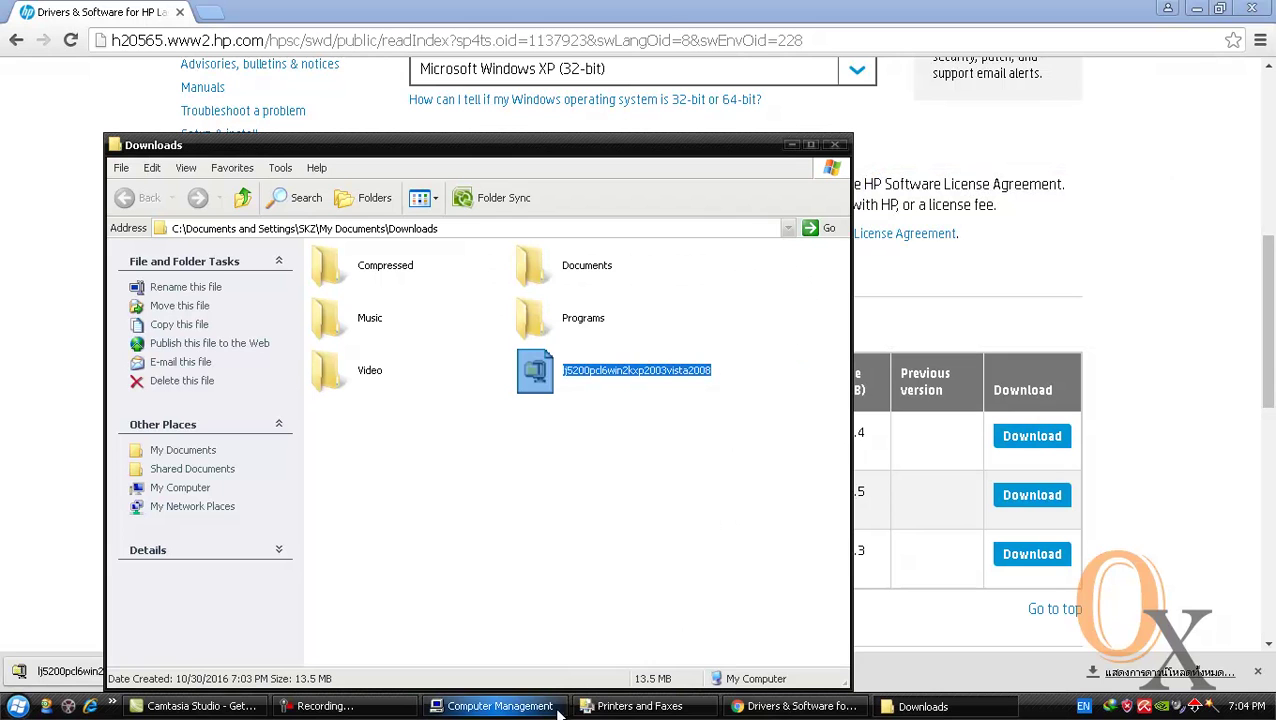
Step: Start adding a local printer from Printers and Faxes, with automatic Plug and Play detection turned off
{"action": "left_click", "coordinate": [620, 708]}
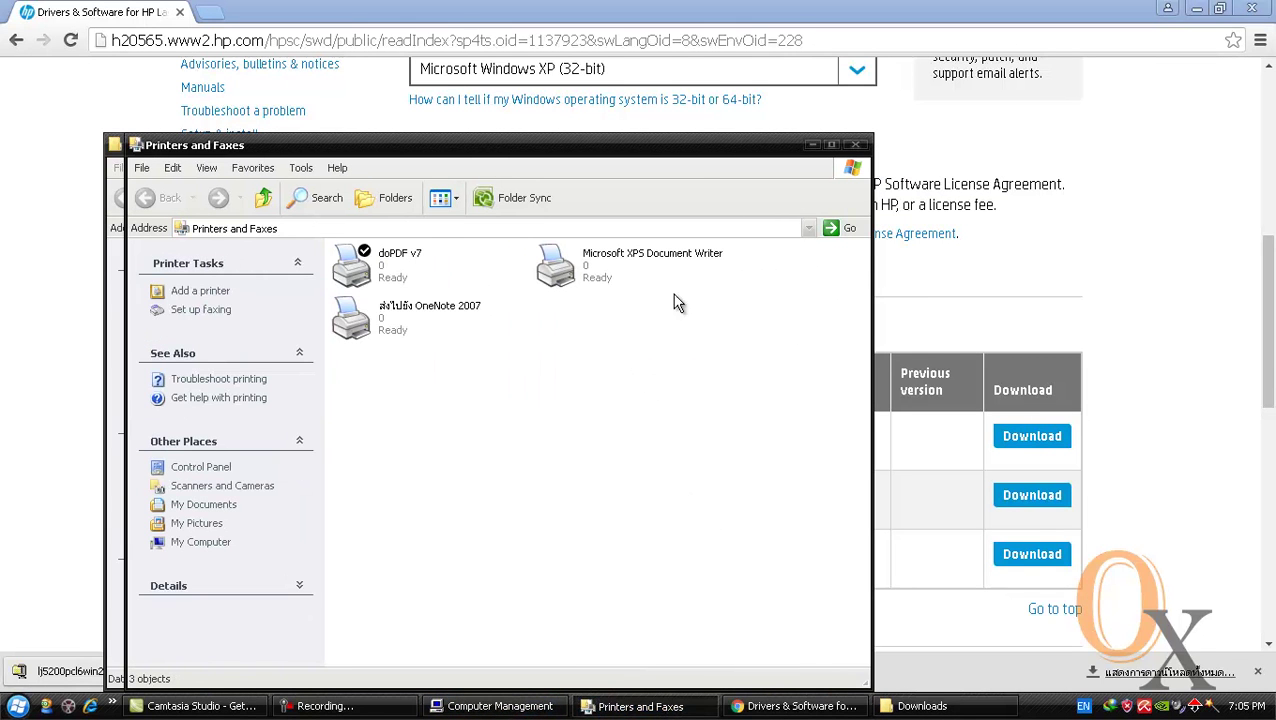
{"action": "double_click", "coordinate": [693, 150]}
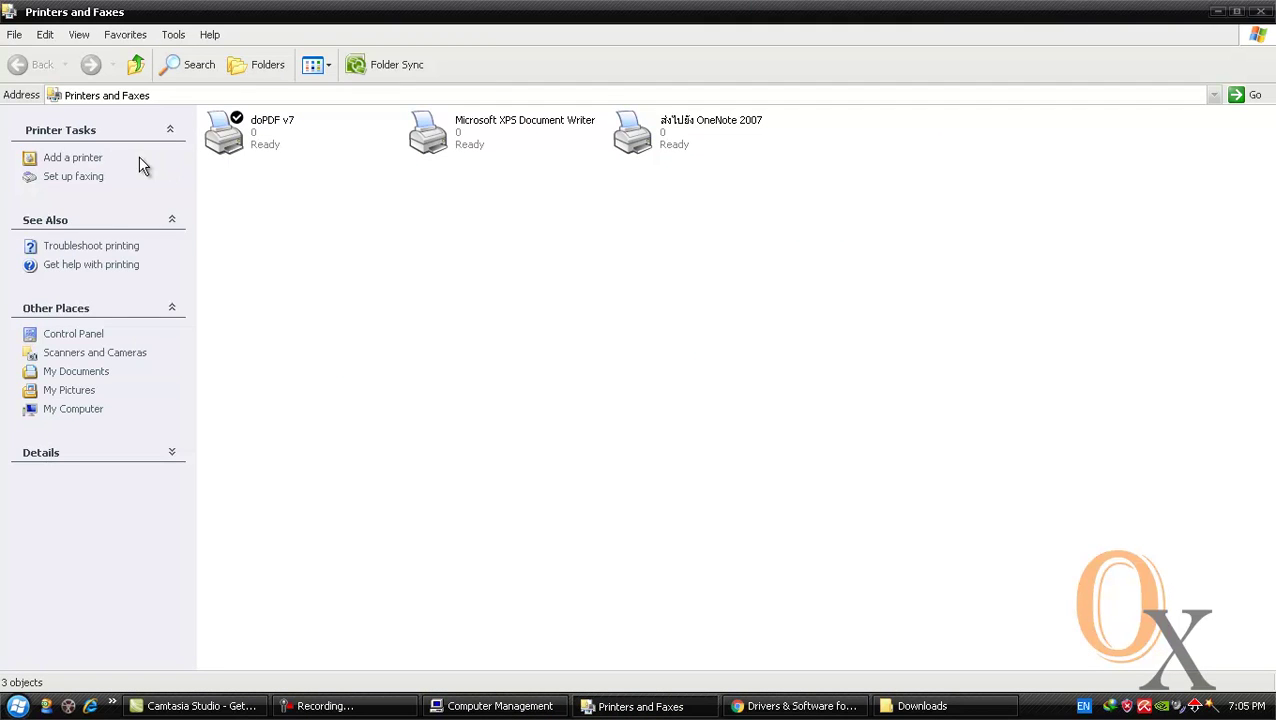
{"action": "left_click", "coordinate": [72, 157]}
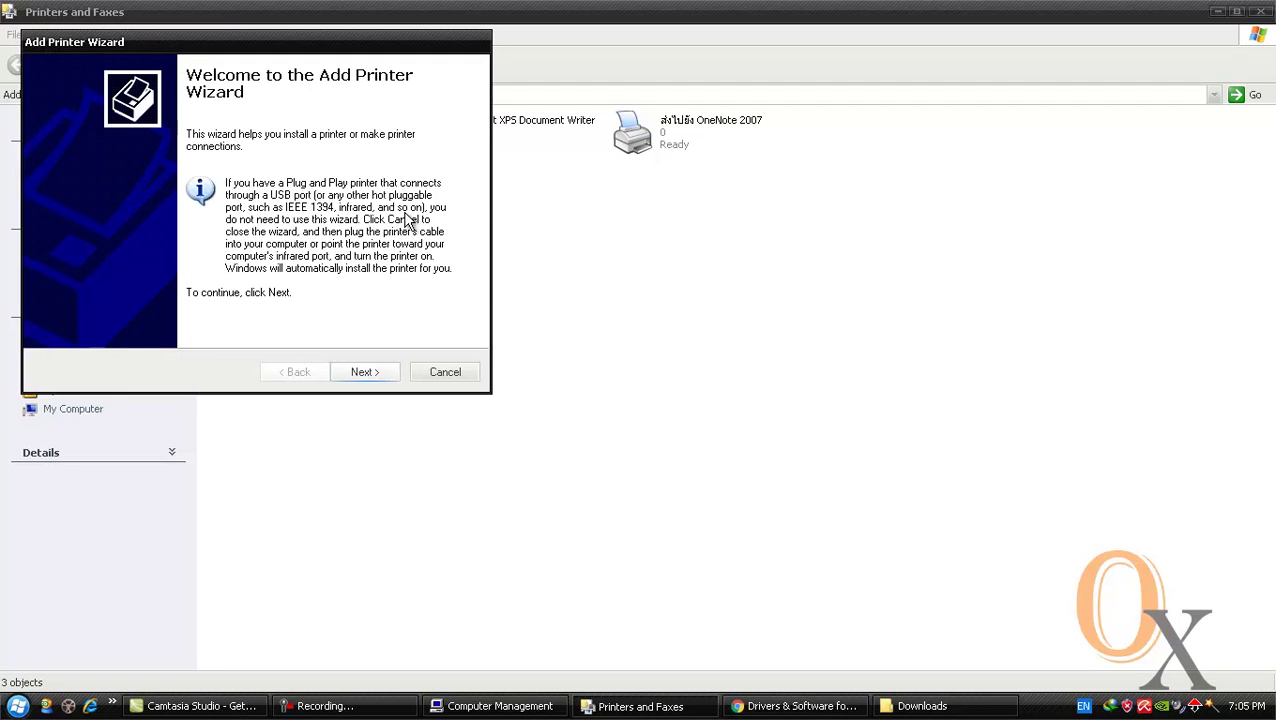
{"action": "left_click", "coordinate": [376, 375]}
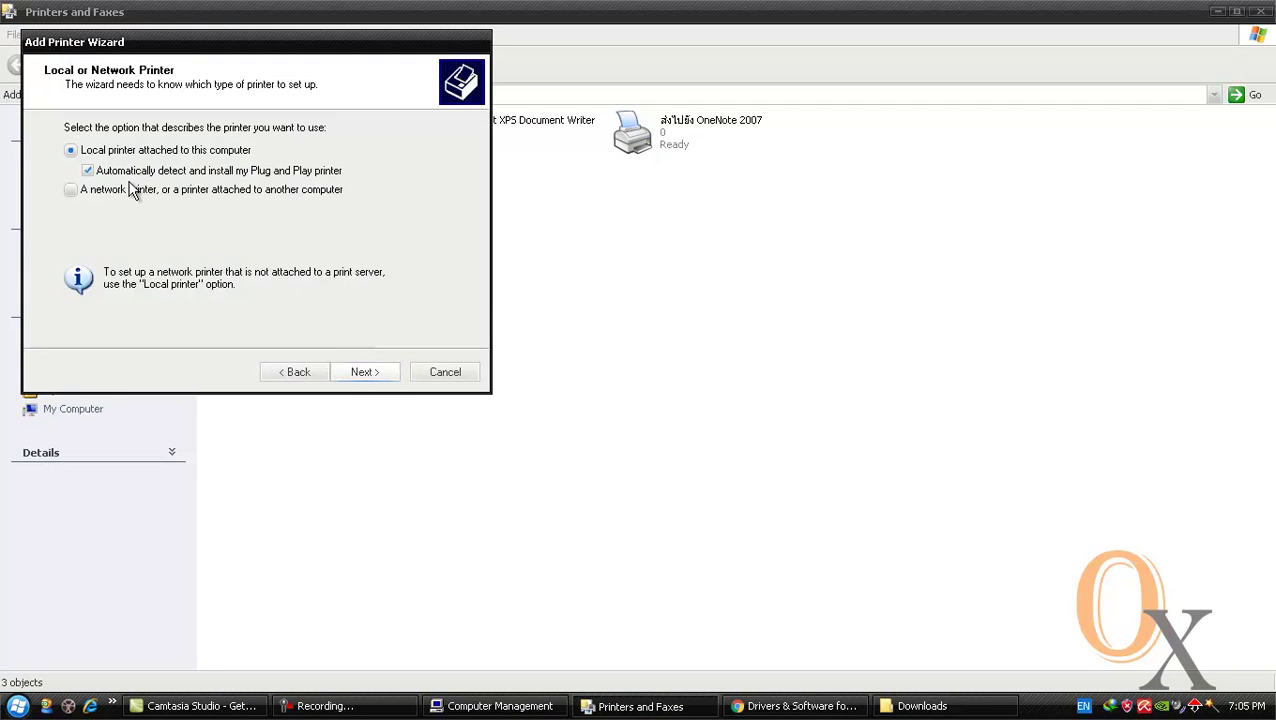
{"action": "left_click", "coordinate": [96, 173]}
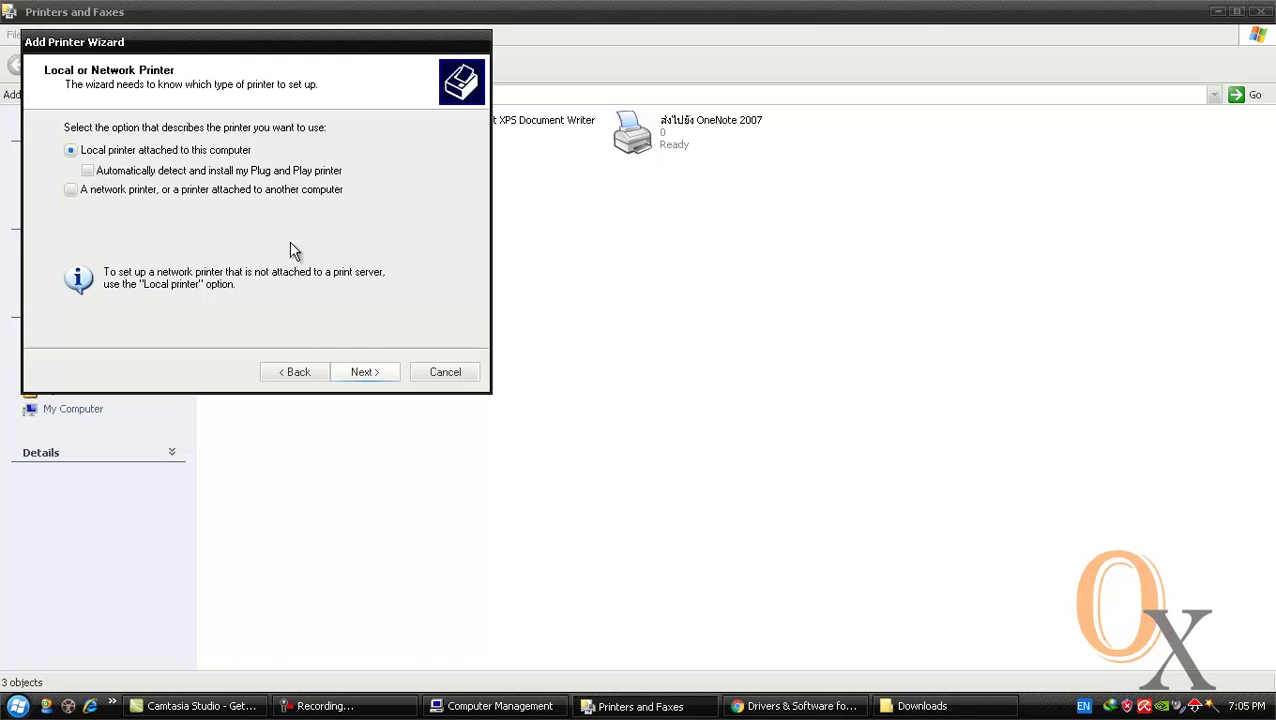
{"action": "left_click", "coordinate": [365, 373]}
Step: Set the new printer's port to DOT4_001 (Generic IEEE 1284.4 printing support) and continue to the driver selection
{"action": "left_click", "coordinate": [426, 164]}
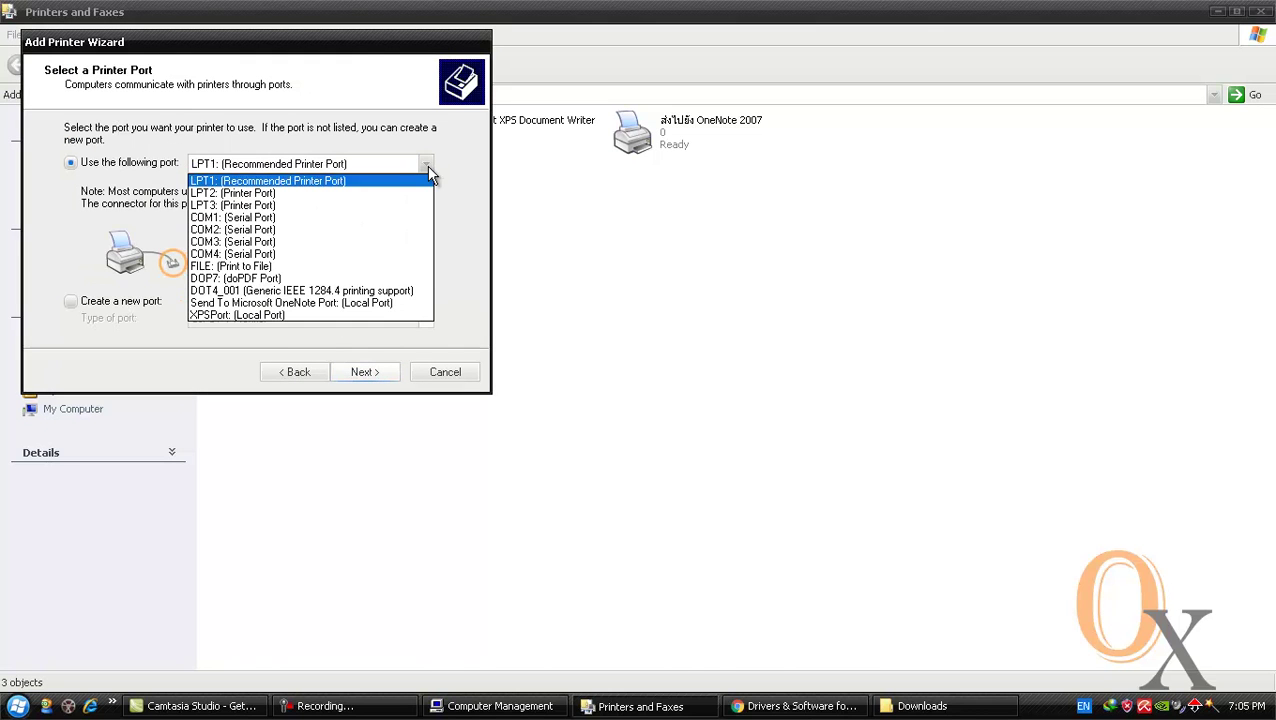
{"action": "left_click", "coordinate": [391, 291]}
{"action": "left_click", "coordinate": [368, 374]}
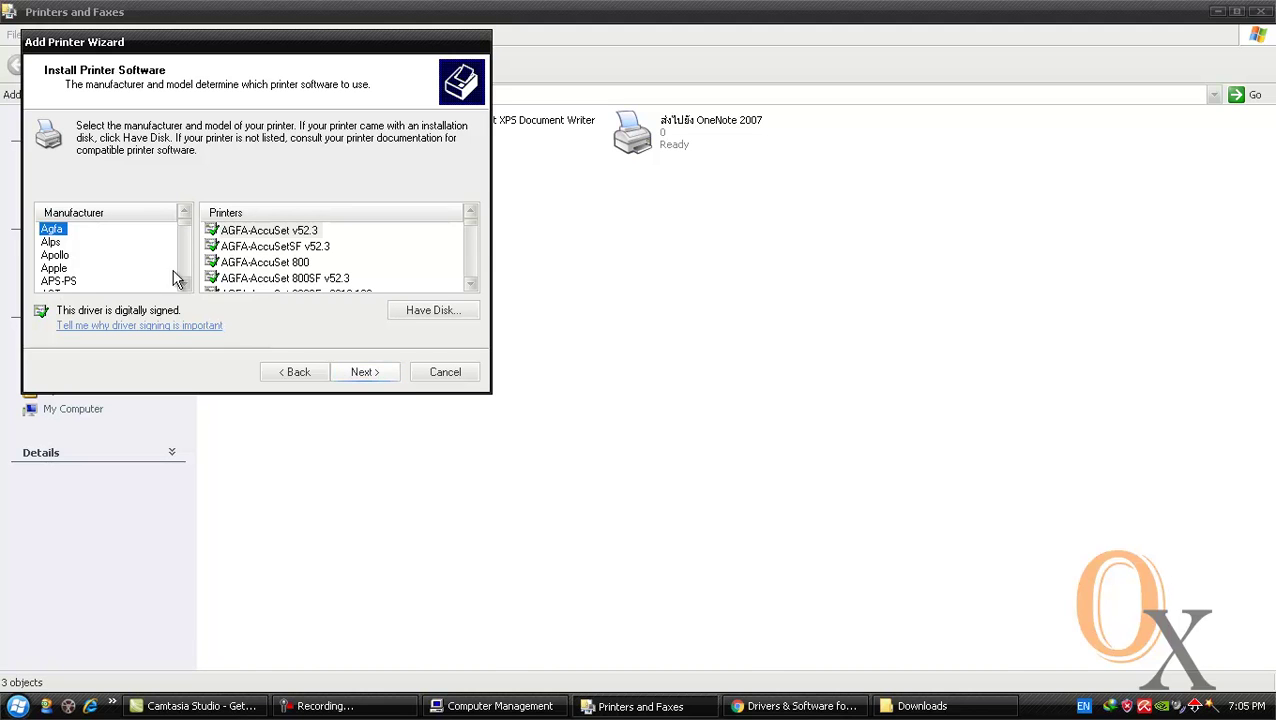
Step: Look through the built-in HP printer models for the LaserJet 5200
{"action": "scroll", "coordinate": [190, 285], "scroll_direction": "down", "scroll_amount": 9}
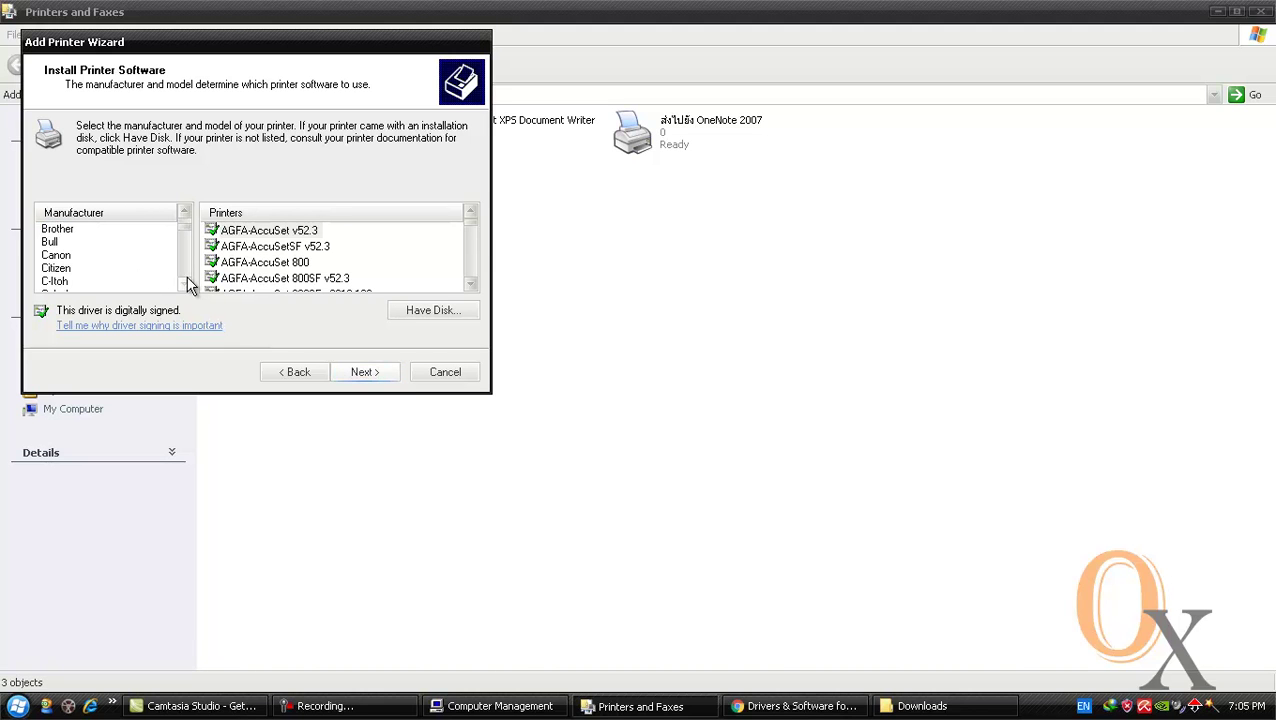
{"action": "scroll", "coordinate": [190, 285], "scroll_direction": "down", "scroll_amount": 11}
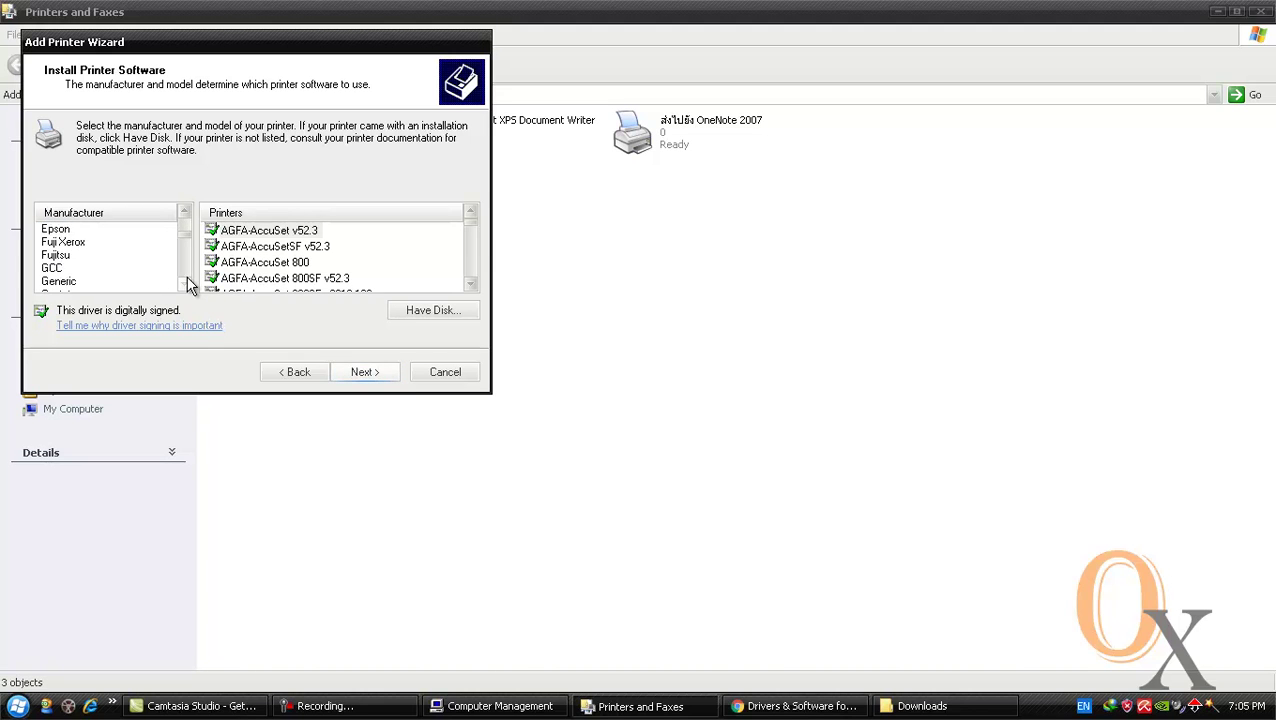
{"action": "left_click", "coordinate": [52, 268]}
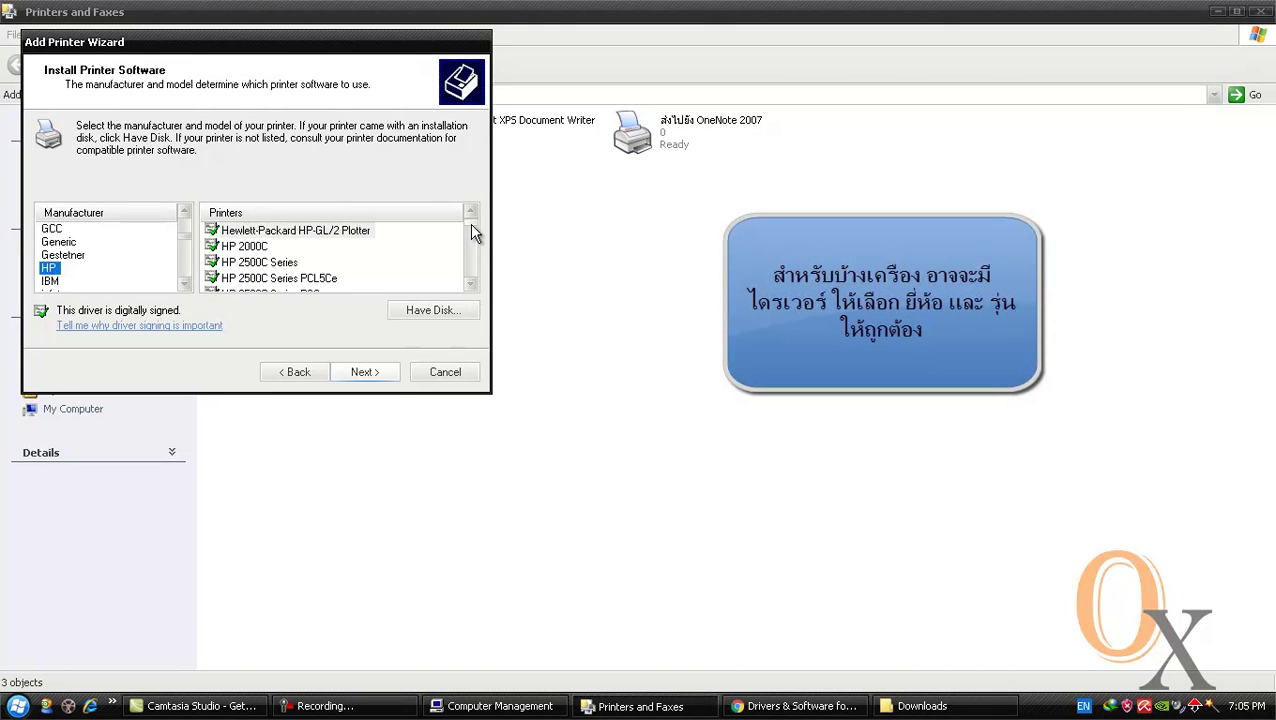
{"action": "left_click_drag", "start_coordinate": [470, 222], "coordinate": [470, 253]}
{"action": "left_click", "coordinate": [472, 287]}
{"action": "left_click", "coordinate": [472, 287]}
{"action": "left_click", "coordinate": [472, 287]}
{"action": "left_click", "coordinate": [472, 287]}
{"action": "left_click", "coordinate": [472, 287]}
{"action": "left_click", "coordinate": [472, 287]}
{"action": "left_click", "coordinate": [472, 287]}
{"action": "left_click", "coordinate": [472, 287]}
{"action": "left_click", "coordinate": [472, 287]}
{"action": "left_click", "coordinate": [472, 287]}
{"action": "left_click", "coordinate": [472, 287]}
{"action": "left_click", "coordinate": [472, 287]}
{"action": "left_click", "coordinate": [472, 287]}
{"action": "left_click", "coordinate": [472, 287]}
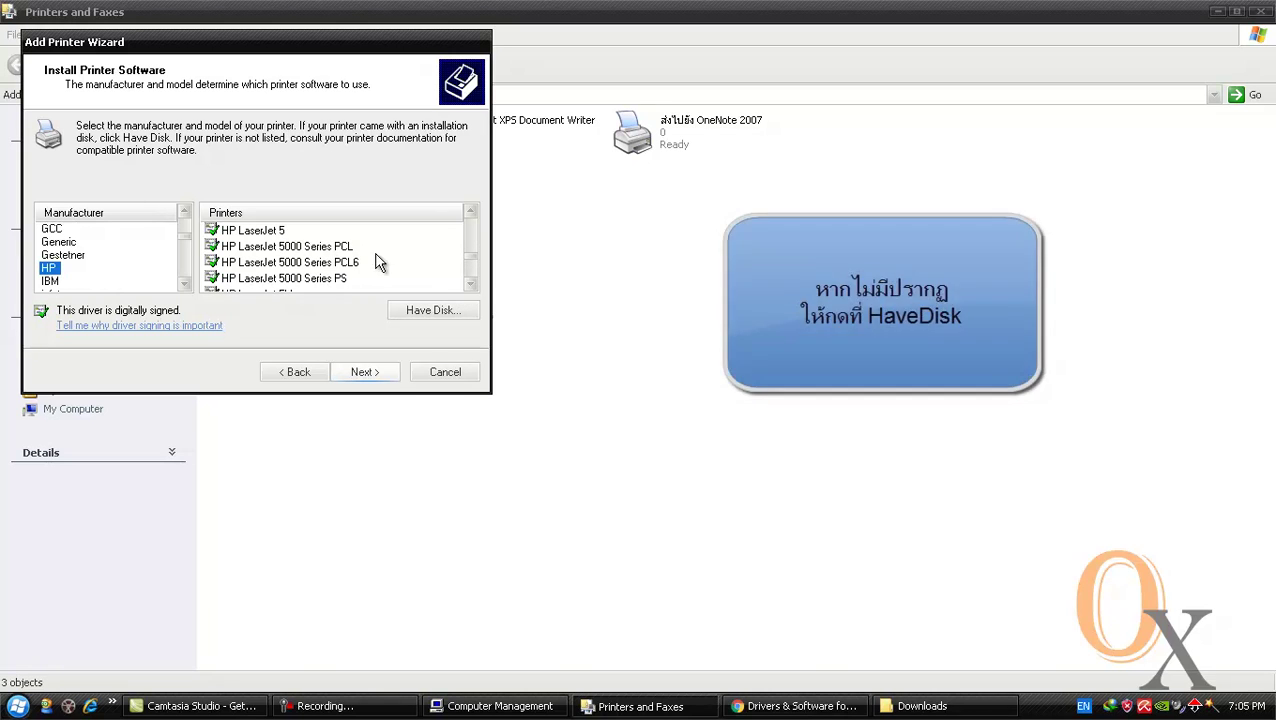
Step: Load the driver from disk using hpc520xc.inf in C:\HP LJ5200 PCL6 Driver
{"action": "left_click", "coordinate": [454, 310]}
{"action": "left_click", "coordinate": [408, 309]}
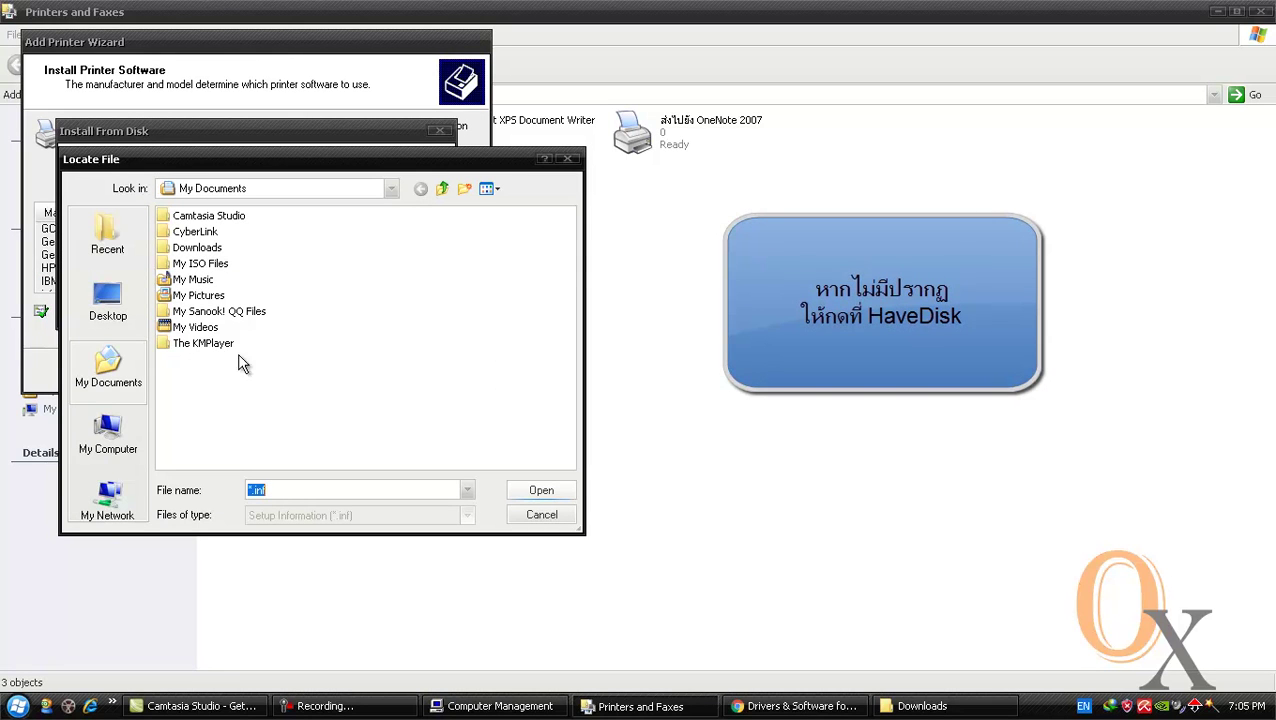
{"action": "left_click", "coordinate": [108, 435]}
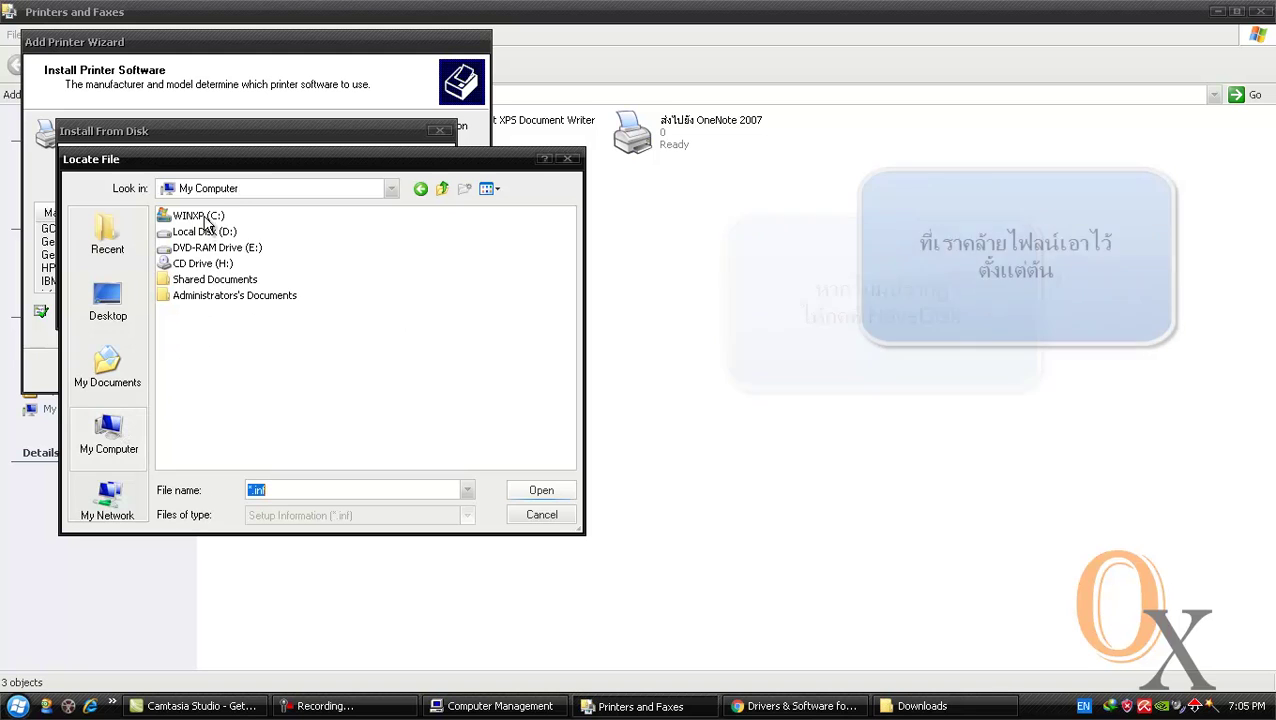
{"action": "double_click", "coordinate": [204, 220]}
{"action": "double_click", "coordinate": [228, 232]}
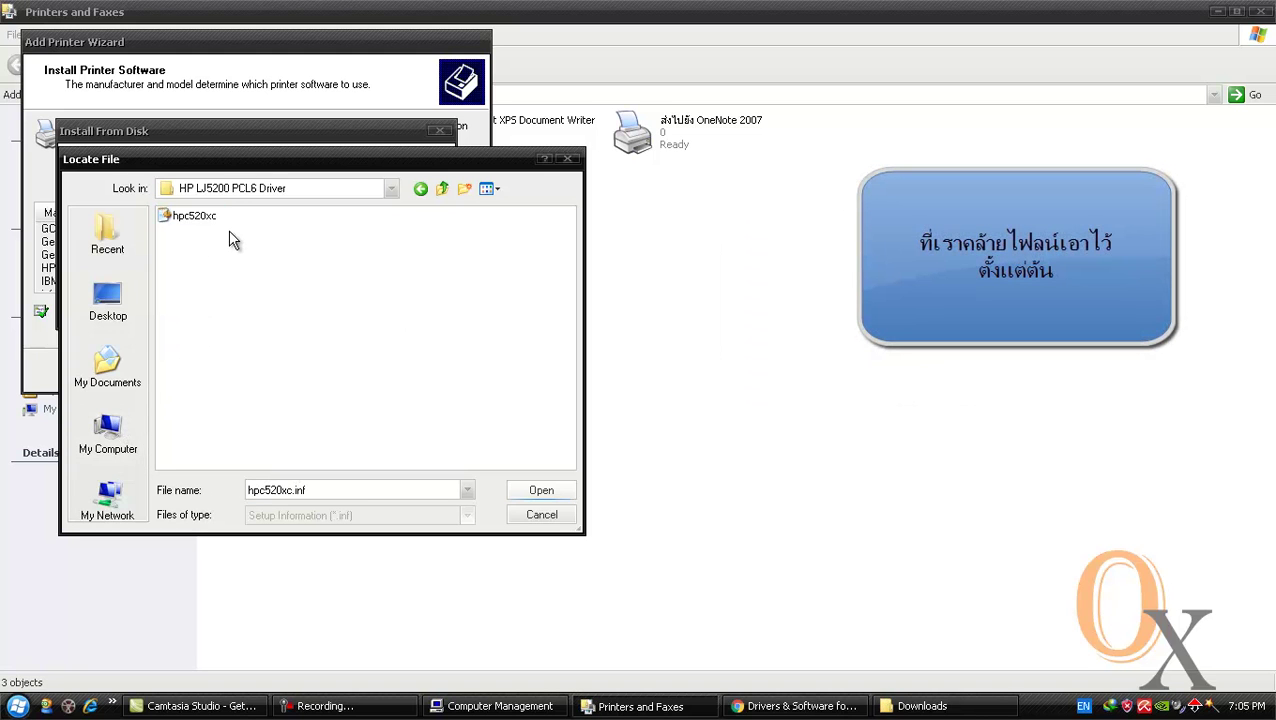
{"action": "double_click", "coordinate": [197, 215]}
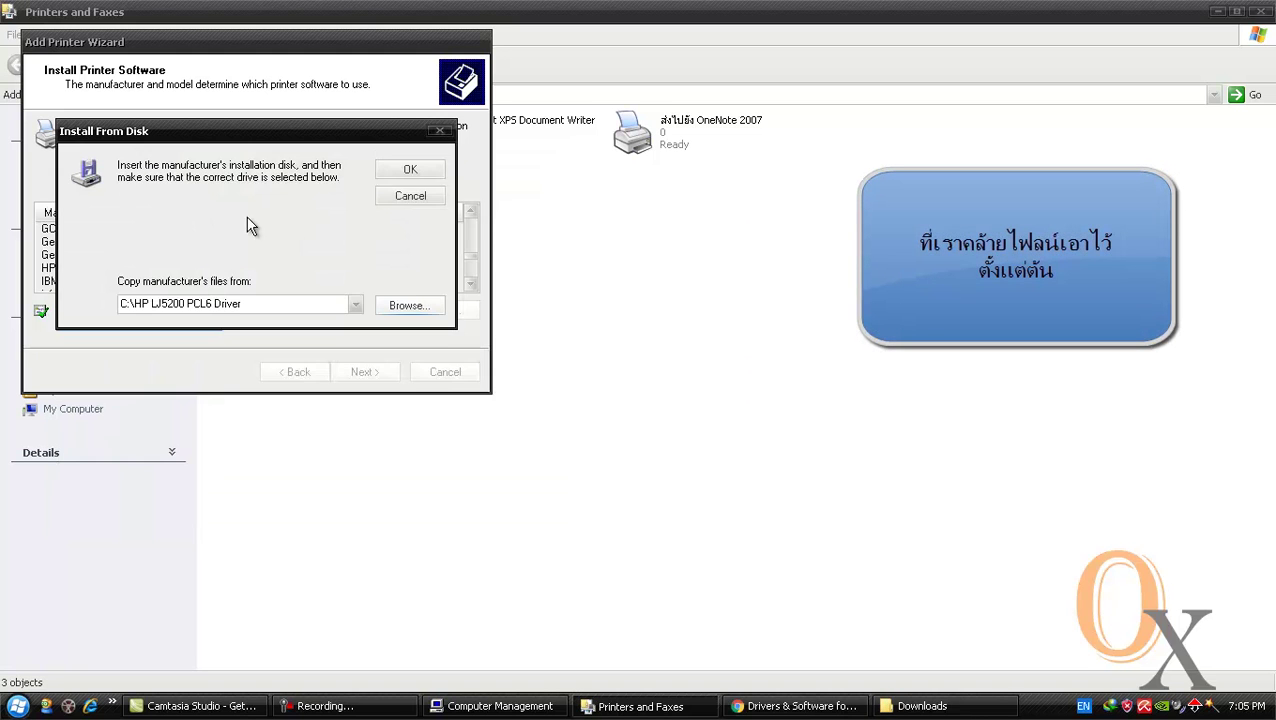
{"action": "left_click", "coordinate": [410, 172]}
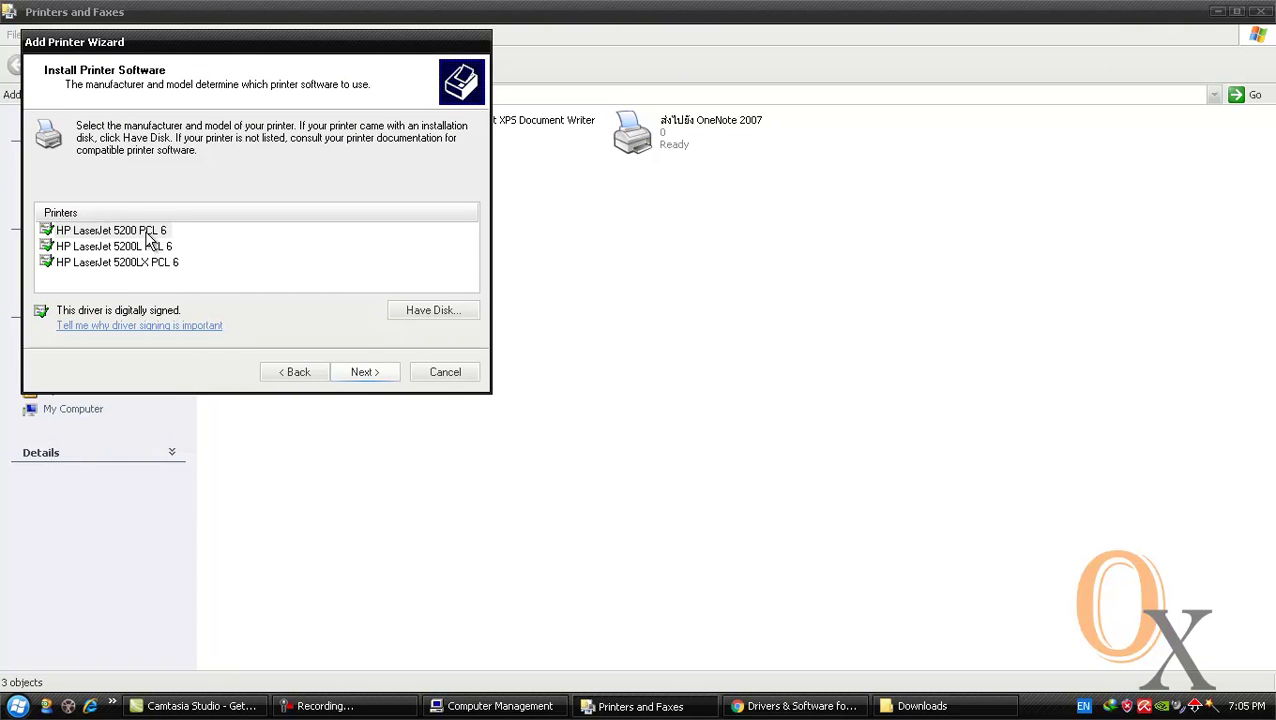
Step: Install the HP LaserJet 5200 PCL 6 as the default printer and print a test page to finish the wizard
{"action": "left_click", "coordinate": [147, 235]}
{"action": "left_click", "coordinate": [363, 372]}
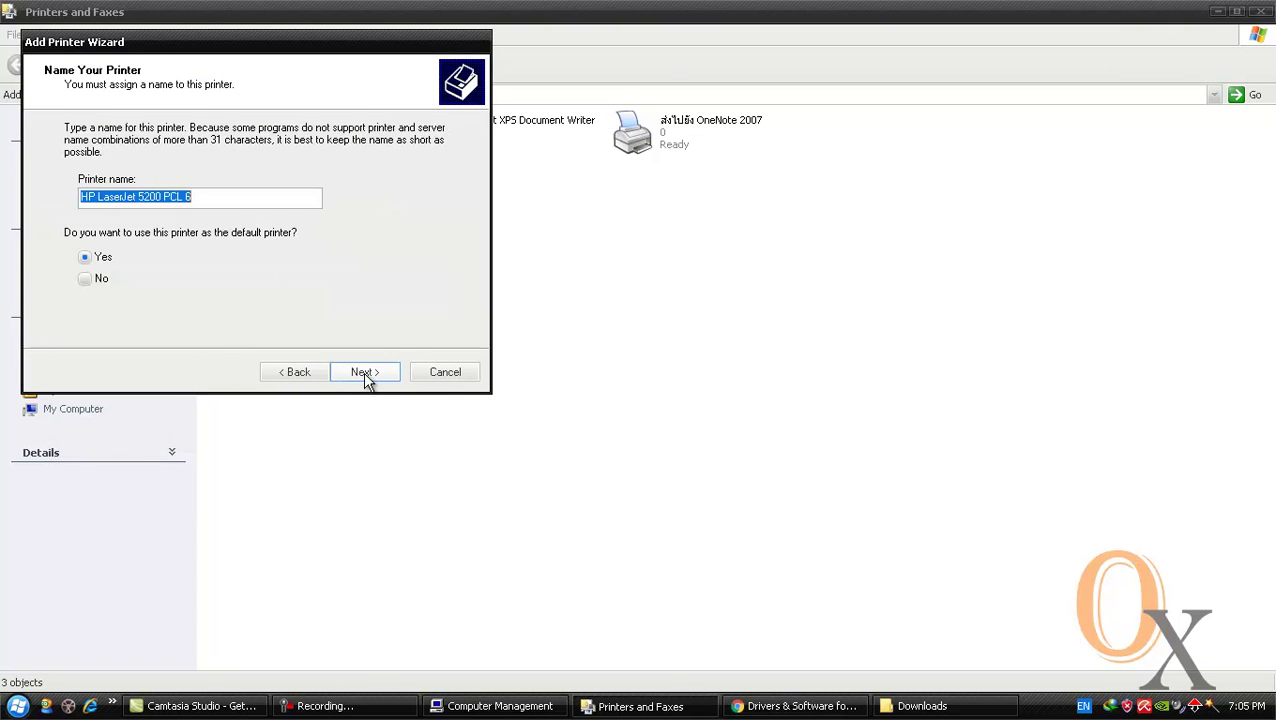
{"action": "left_click", "coordinate": [363, 372]}
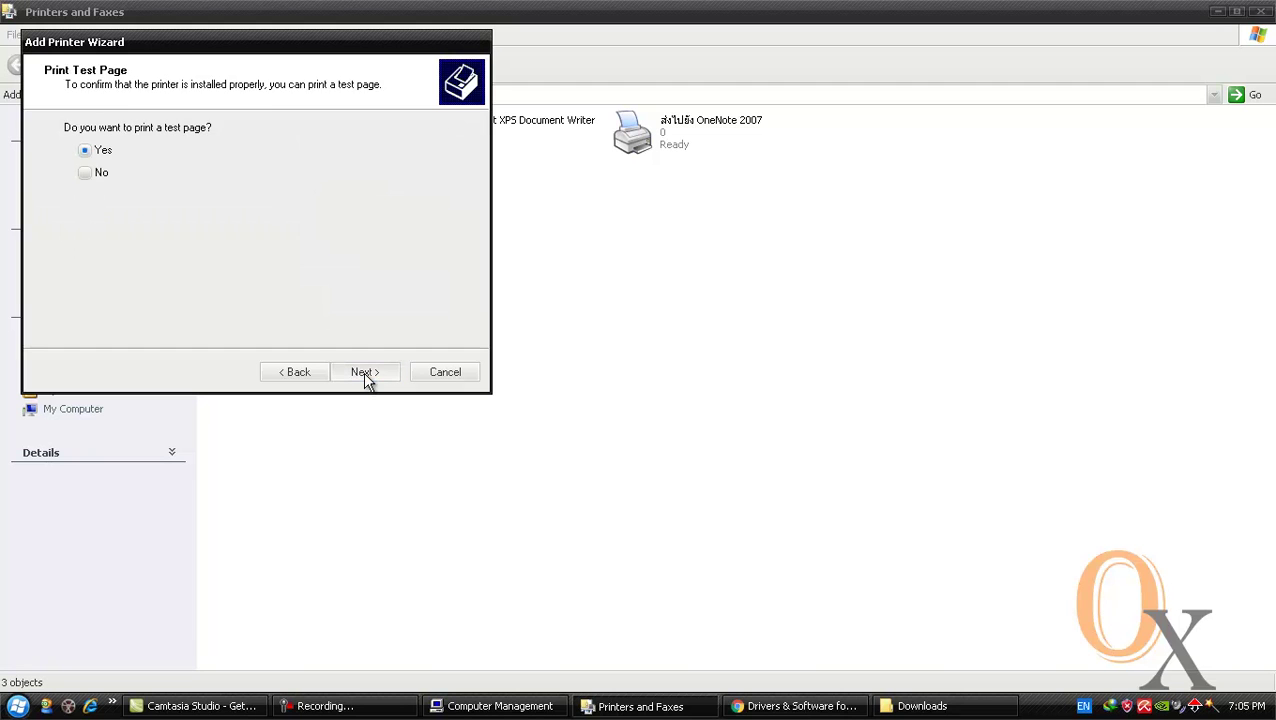
{"action": "left_click", "coordinate": [363, 372]}
{"action": "left_click", "coordinate": [366, 377]}
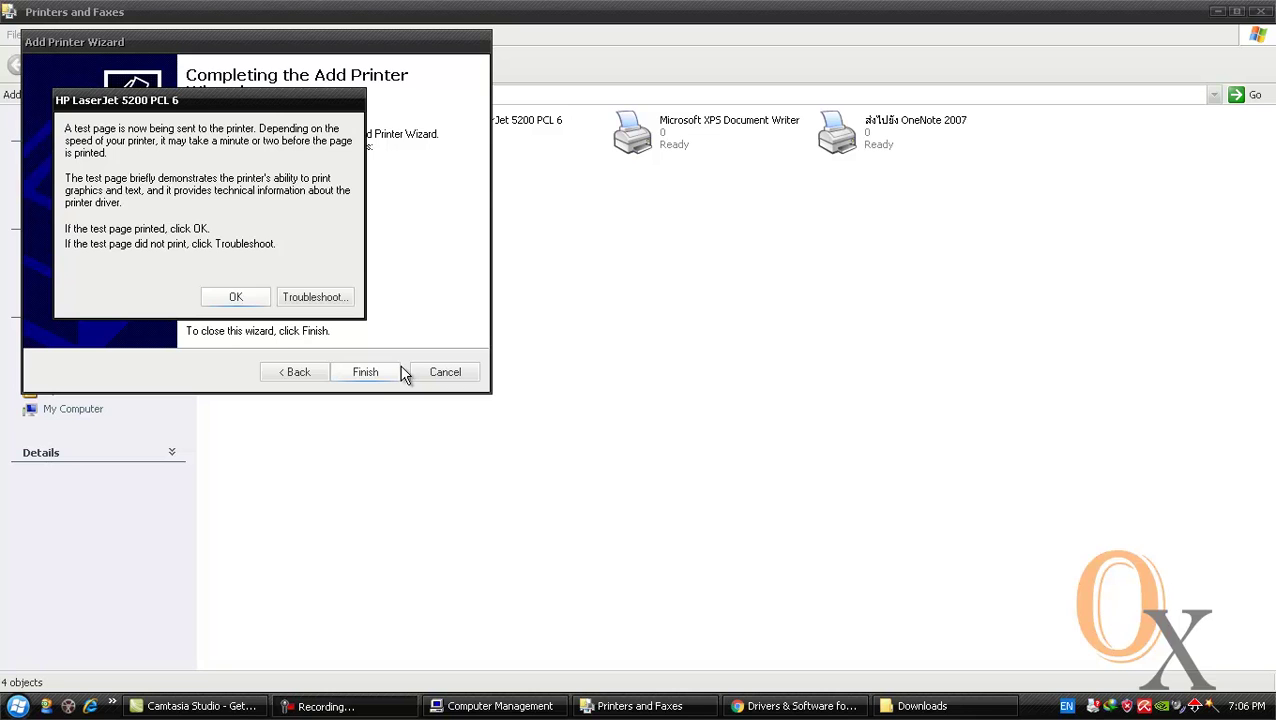
{"action": "left_click", "coordinate": [246, 298]}
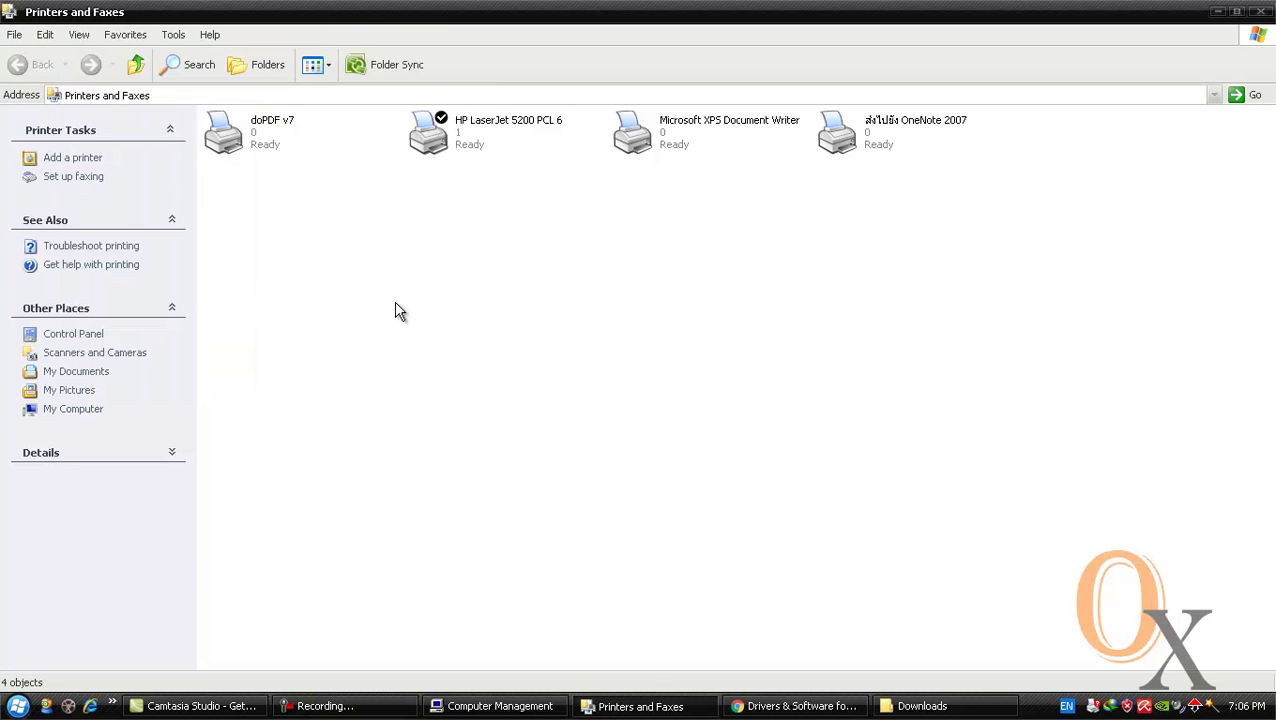
{"action": "right_click", "coordinate": [612, 342]}
{"action": "left_click", "coordinate": [582, 328]}
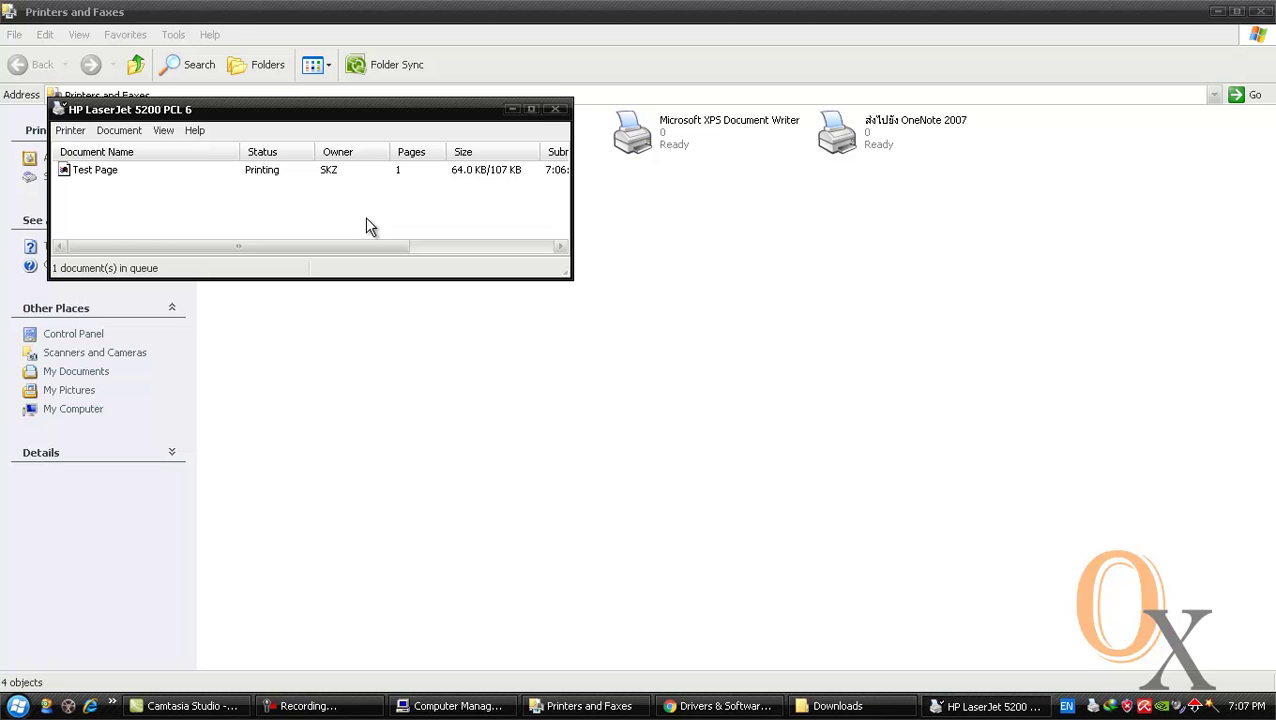
Step: Open a blank Notepad document with font size 24 and move its window clear of the print queue's document list
{"action": "left_click", "coordinate": [18, 706]}
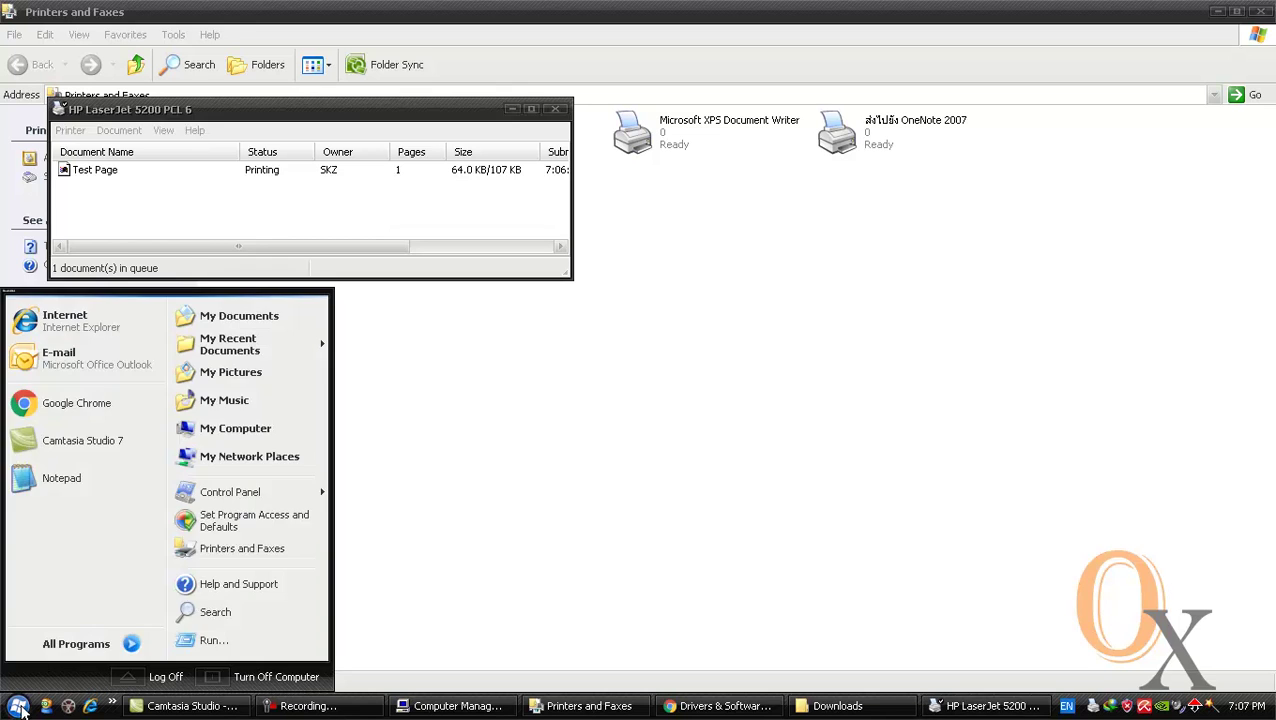
{"action": "left_click", "coordinate": [62, 478]}
{"action": "left_click", "coordinate": [226, 222]}
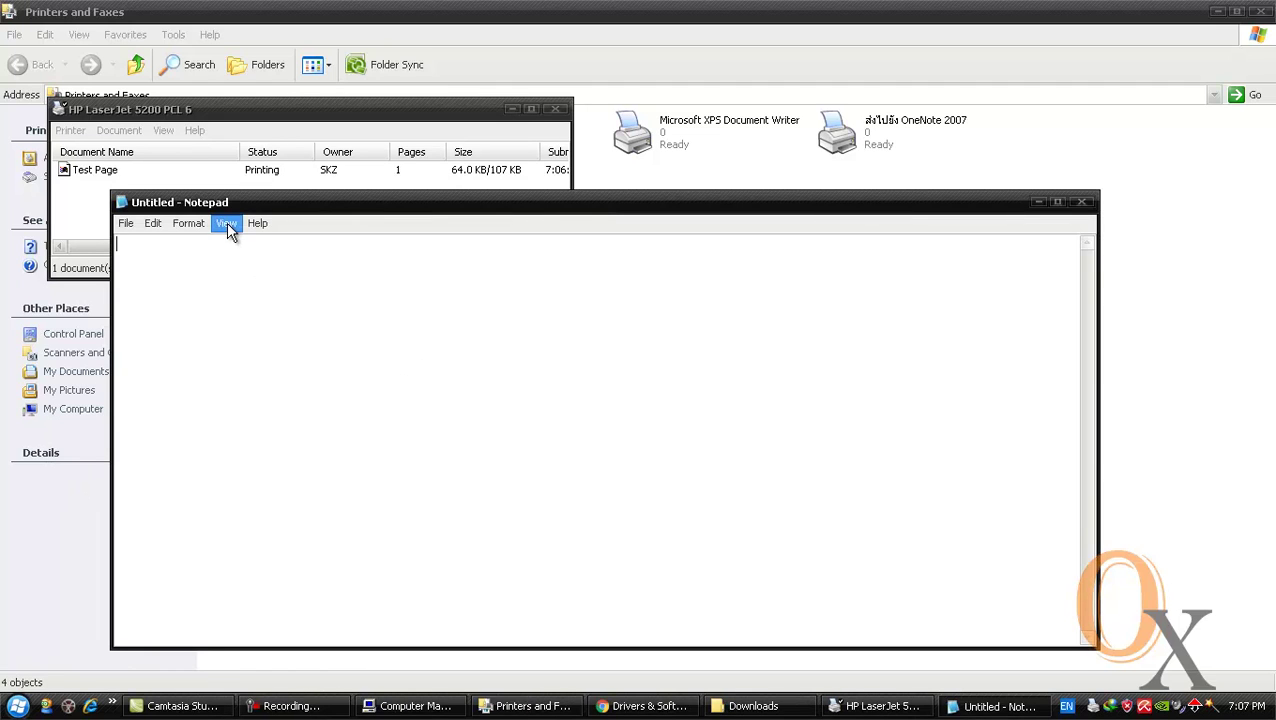
{"action": "mouse_move", "coordinate": [204, 229]}
{"action": "left_click", "coordinate": [201, 259]}
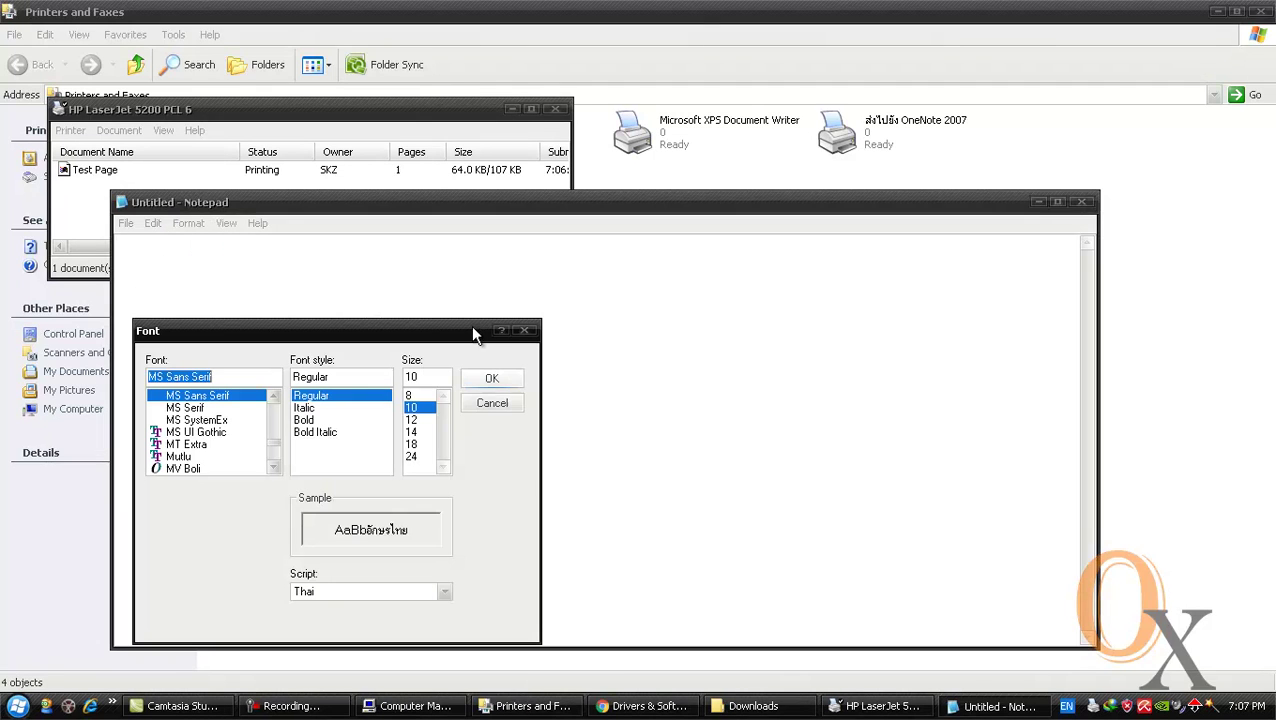
{"action": "left_click", "coordinate": [413, 457]}
{"action": "left_click", "coordinate": [505, 403]}
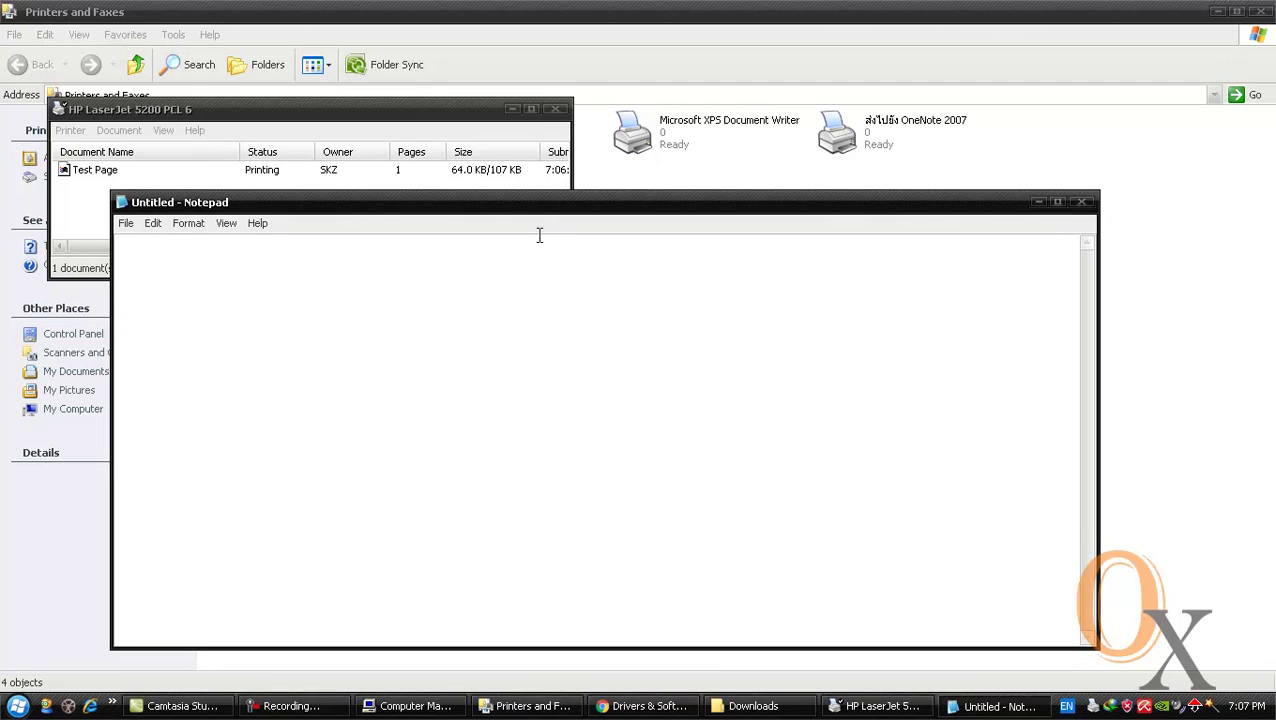
{"action": "left_click_drag", "start_coordinate": [538, 215], "coordinate": [631, 261]}
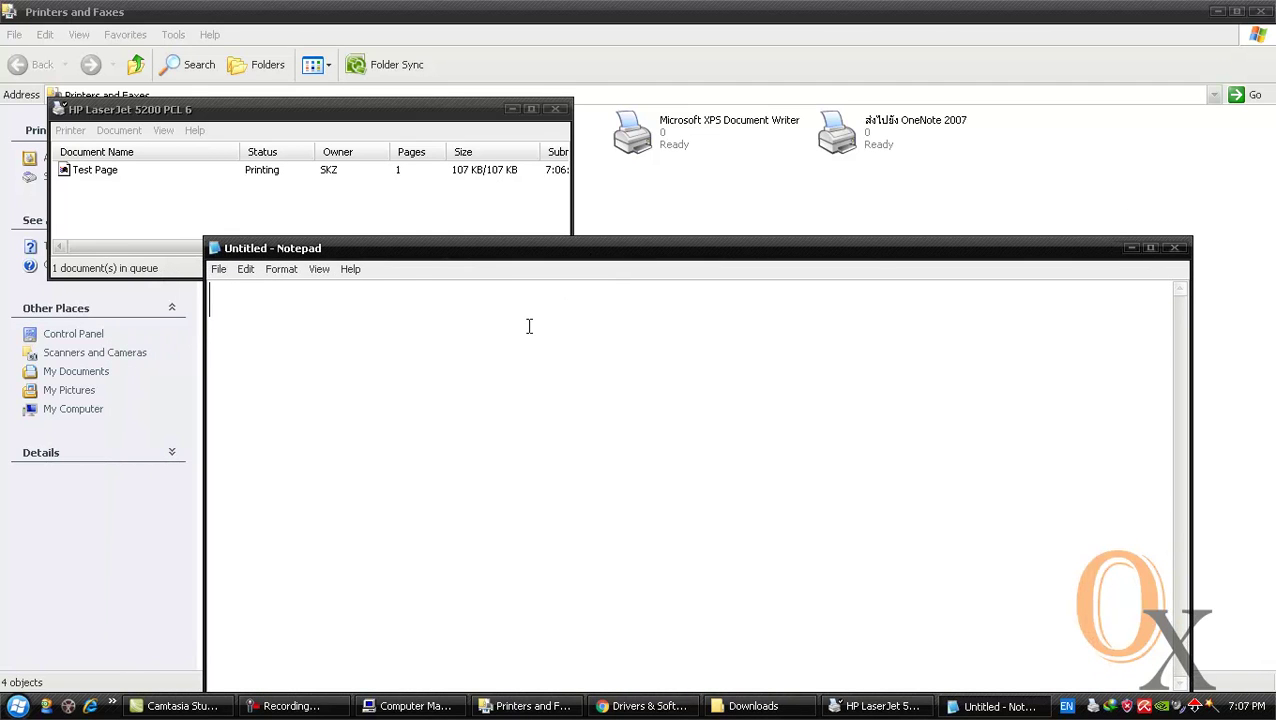
{"action": "type", "text": "ly"}
{"action": "key", "text": "BackSpace"}
{"action": "key", "text": "BackSpace"}
Step: Switch the input language to Thai and write "สังเกตุที่เครื่องปริ้น จะมีการรับข้อมูลจากคอมพิวเตอร์" as the note's first line
{"action": "key", "text": "alt+shift"}
{"action": "type", "text": "สังเกตุ"}
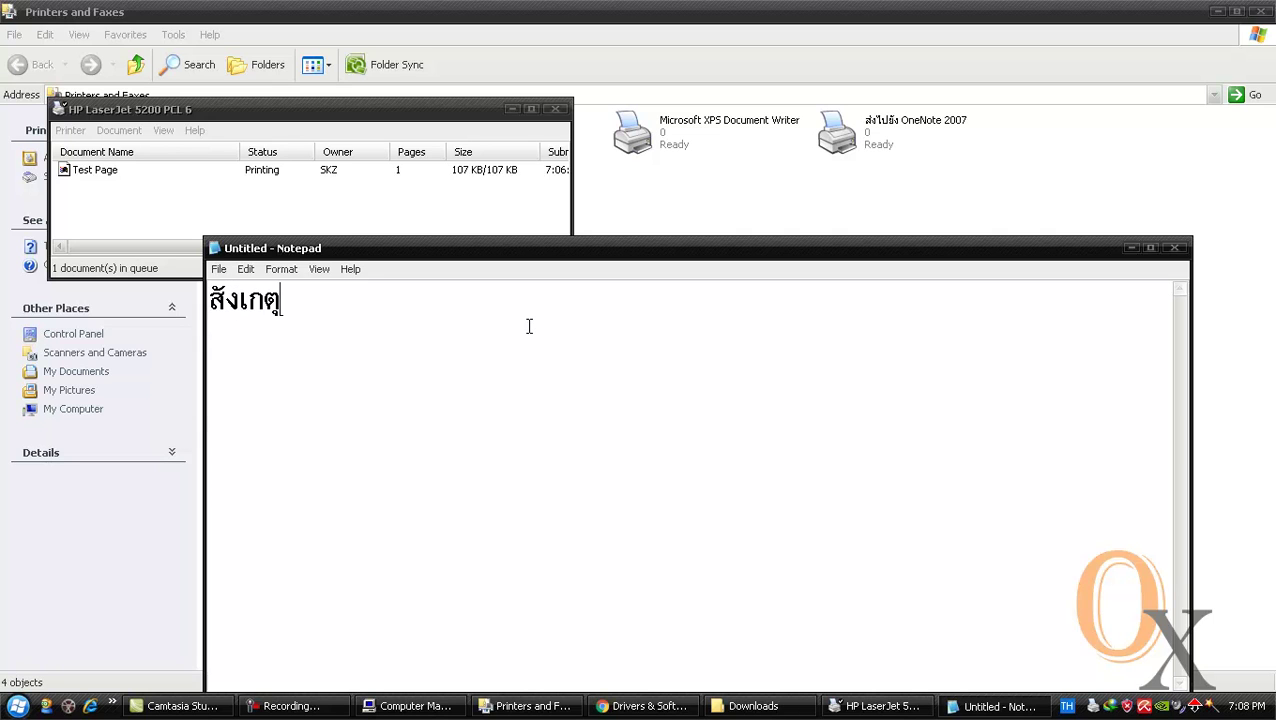
{"action": "type", "text": "ที่เครื่อนง"}
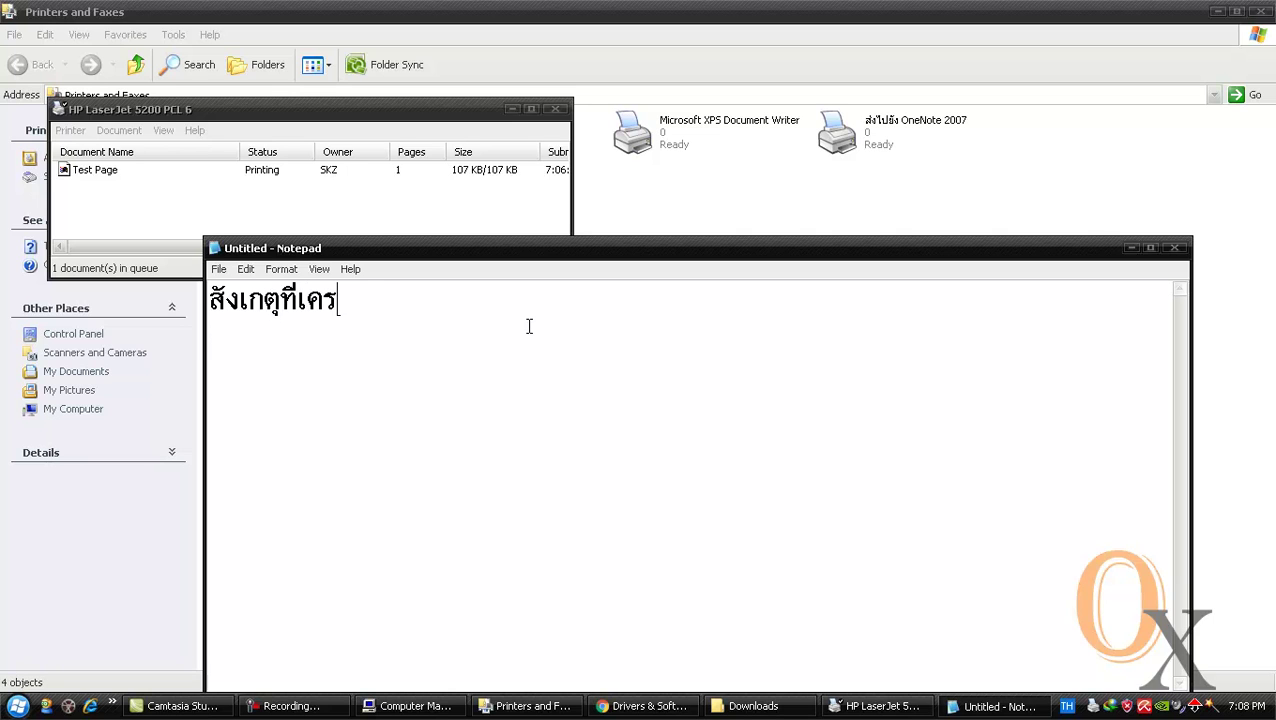
{"action": "key", "text": "BackSpace"}
{"action": "key", "text": "BackSpace"}
{"action": "type", "text": "ง"}
{"action": "type", "text": "ปริ้น"}
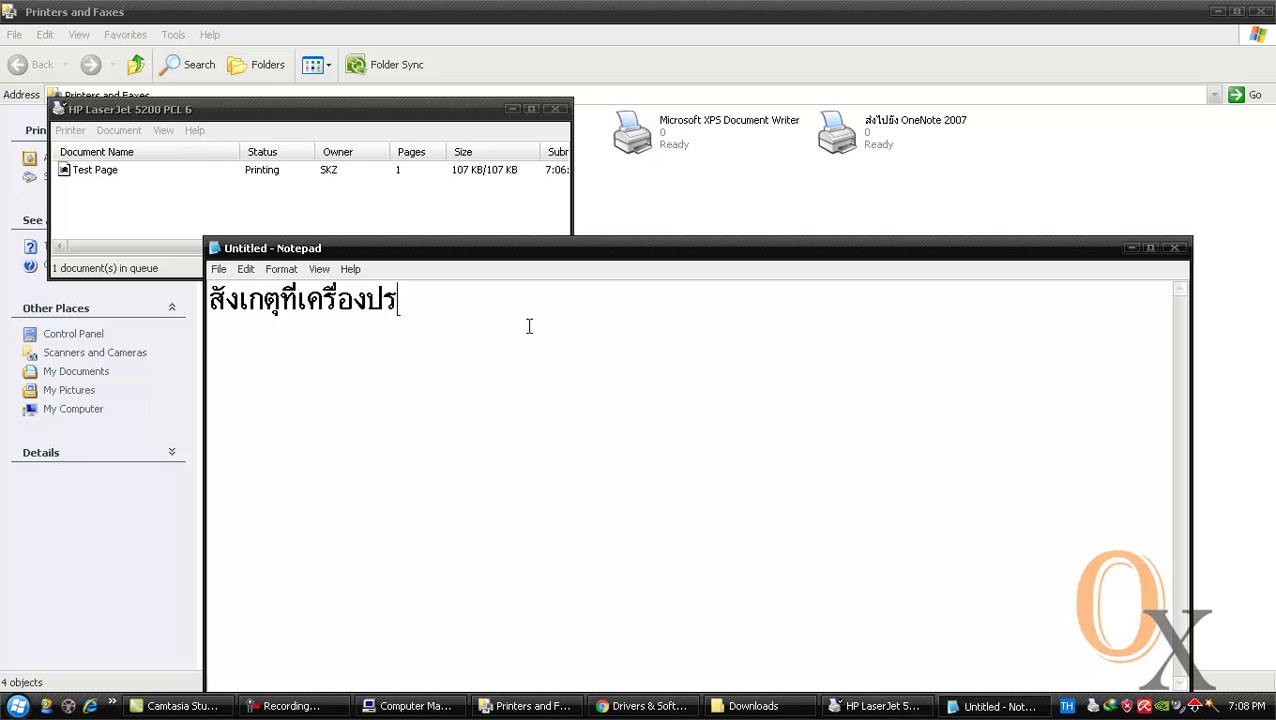
{"action": "type", "text": " จะมา"}
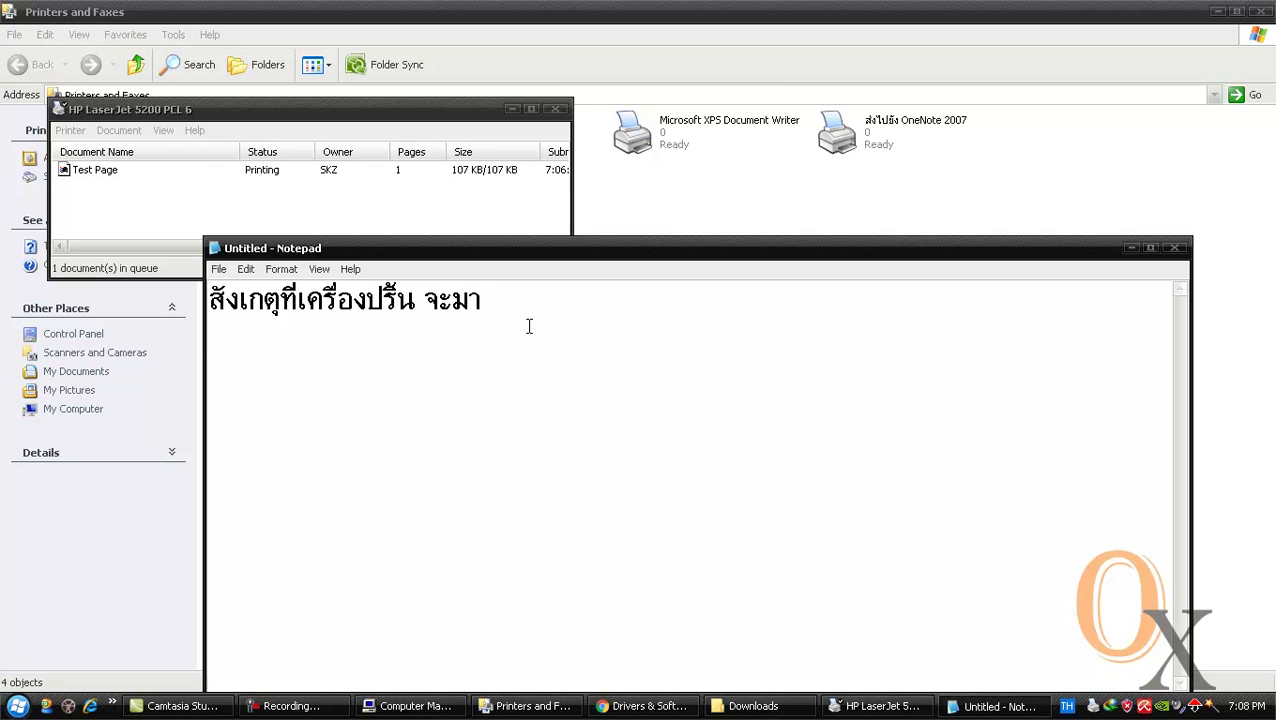
{"action": "key", "text": "BackSpace"}
{"action": "type", "text": "ีการรับข้อม"}
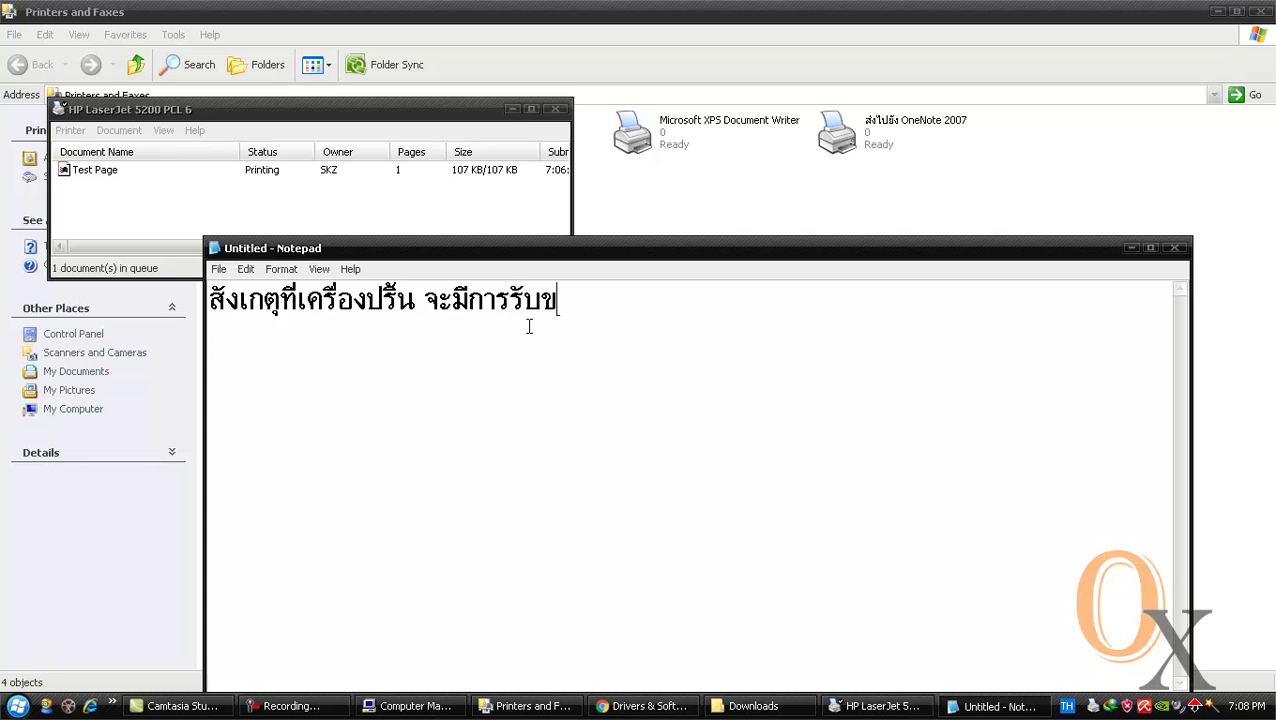
{"action": "key", "text": "Return"}
{"action": "type", "text": "ูลจากคอมพิวเต"}
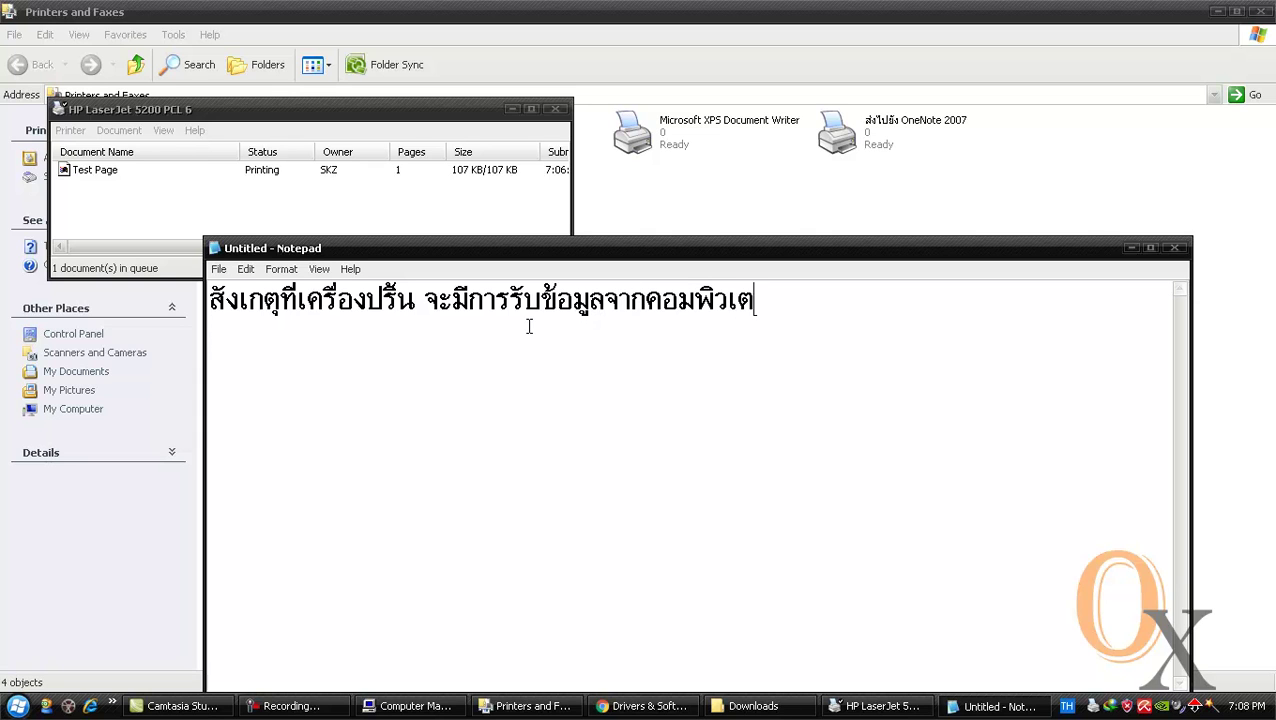
{"action": "type", "text": "อร์"}
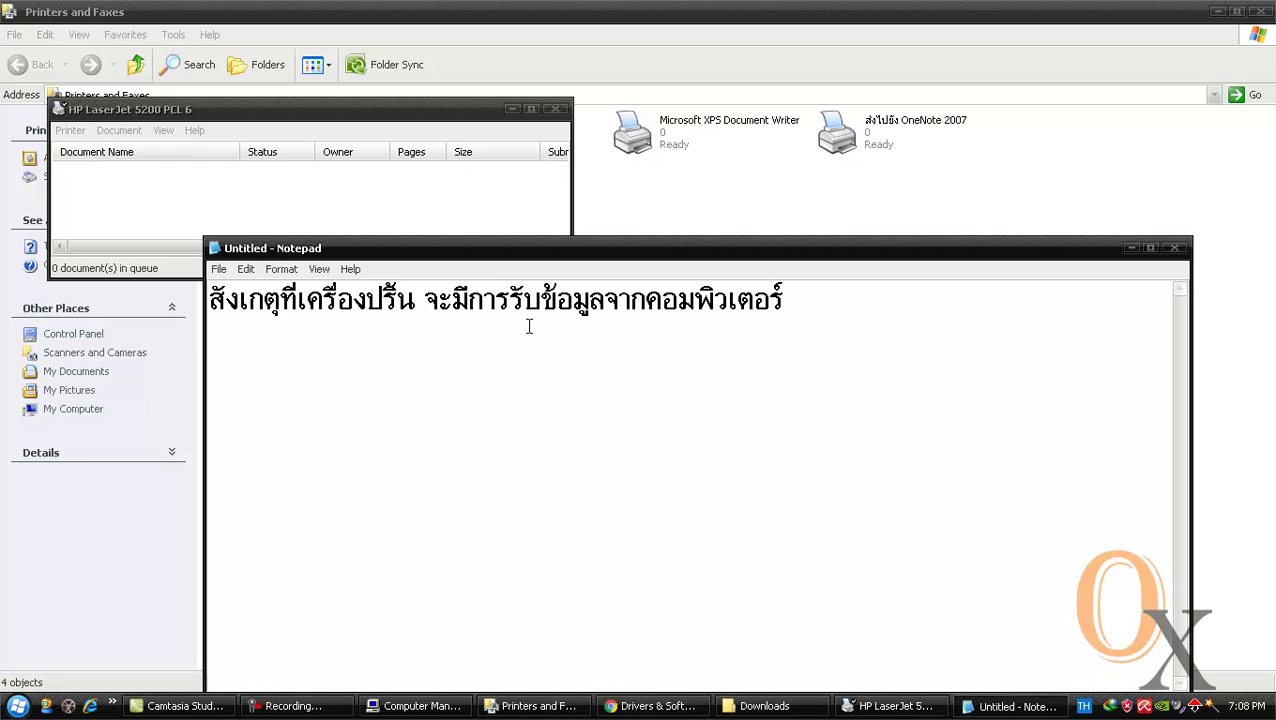
Step: Add a second line to the note reading "และ จะปริ้นออกมา"
{"action": "key", "text": "Return"}
{"action": "type", "text": "และ จะปริ้น"}
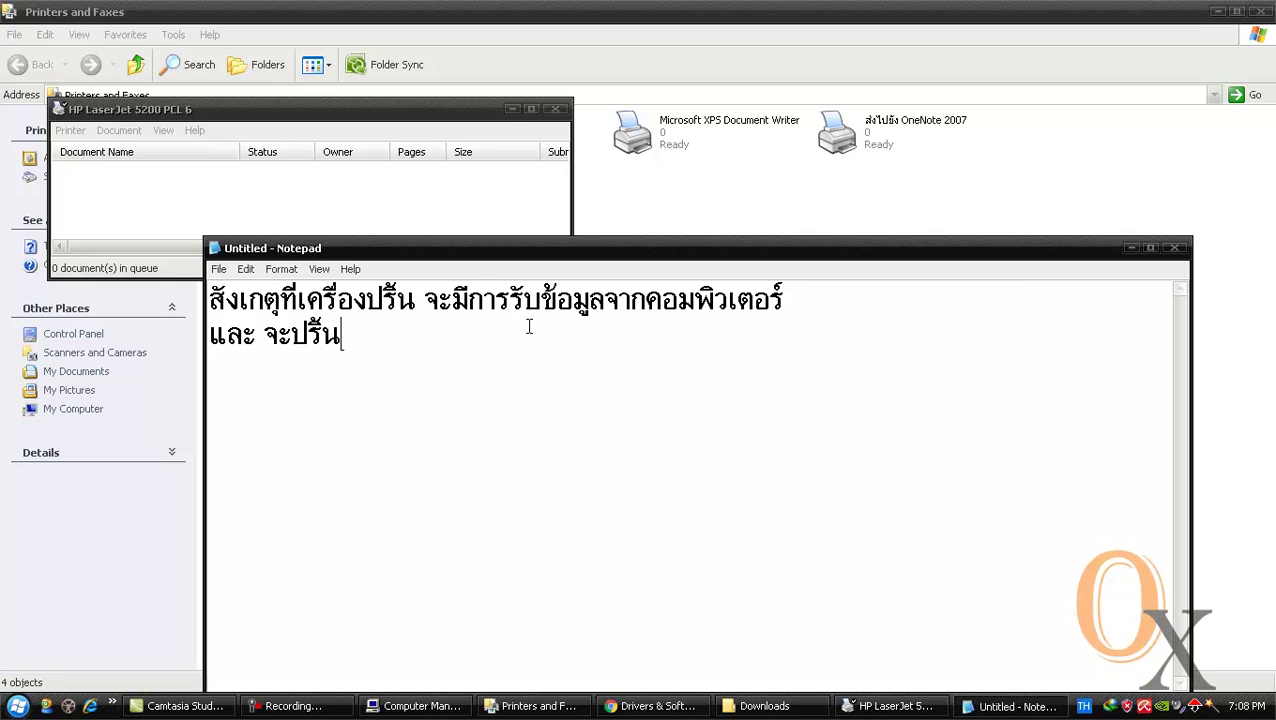
{"action": "type", "text": "ออกมา"}
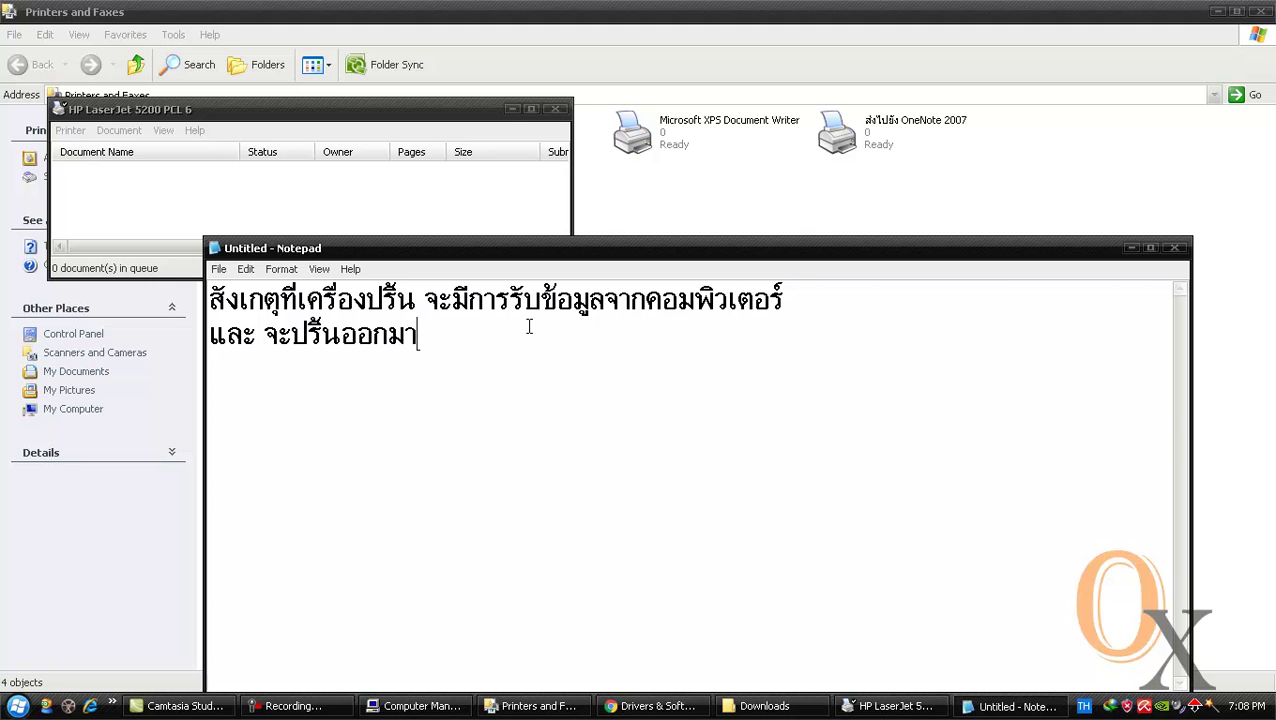
Step: Add a third line to the note reading "หาก คอมพิวเตอร์ ยังไม่สมารถปริเนได้"
{"action": "key", "text": "Return"}
{"action": "type", "text": "หาก คอมพิวเตอร์ "}
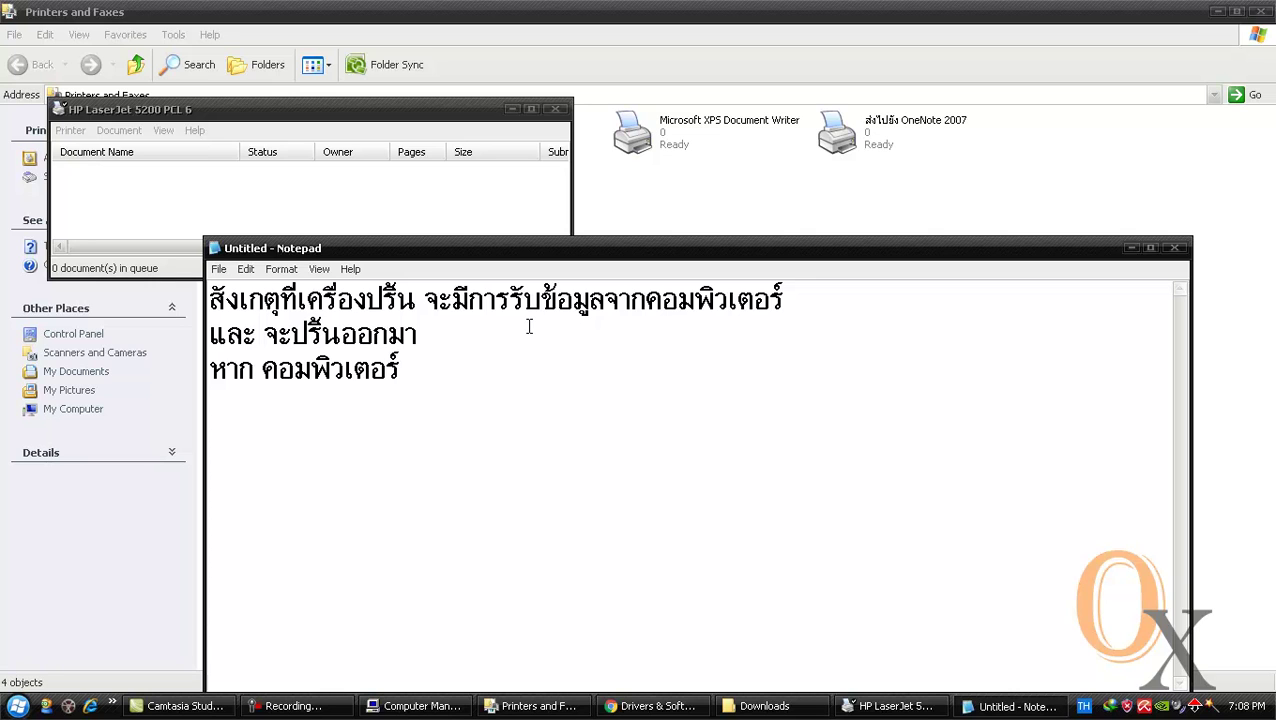
{"action": "type", "text": "ยังไม่สมารถปริเนได้"}
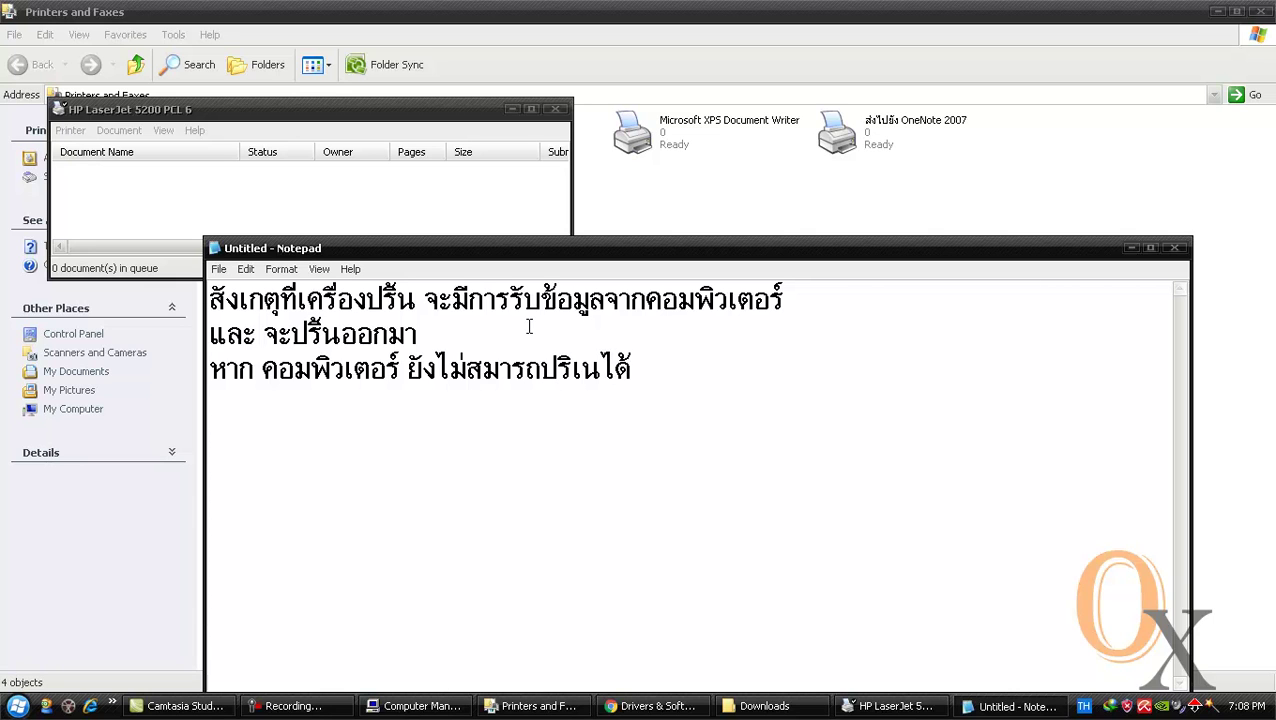
Step: Correct the misspelled "ปริเน" in the note's third line to "ปริ้น"
{"action": "key", "text": "Left"}
{"action": "key", "text": "Left"}
{"action": "key", "text": "Left"}
{"action": "key", "text": "Left"}
{"action": "key", "text": "Left"}
{"action": "key", "text": "Right"}
{"action": "key", "text": "Delete"}
{"action": "type", "text": "้"}
{"action": "key", "text": "Right"}
{"action": "key", "text": "Right"}
{"action": "key", "text": "Right"}
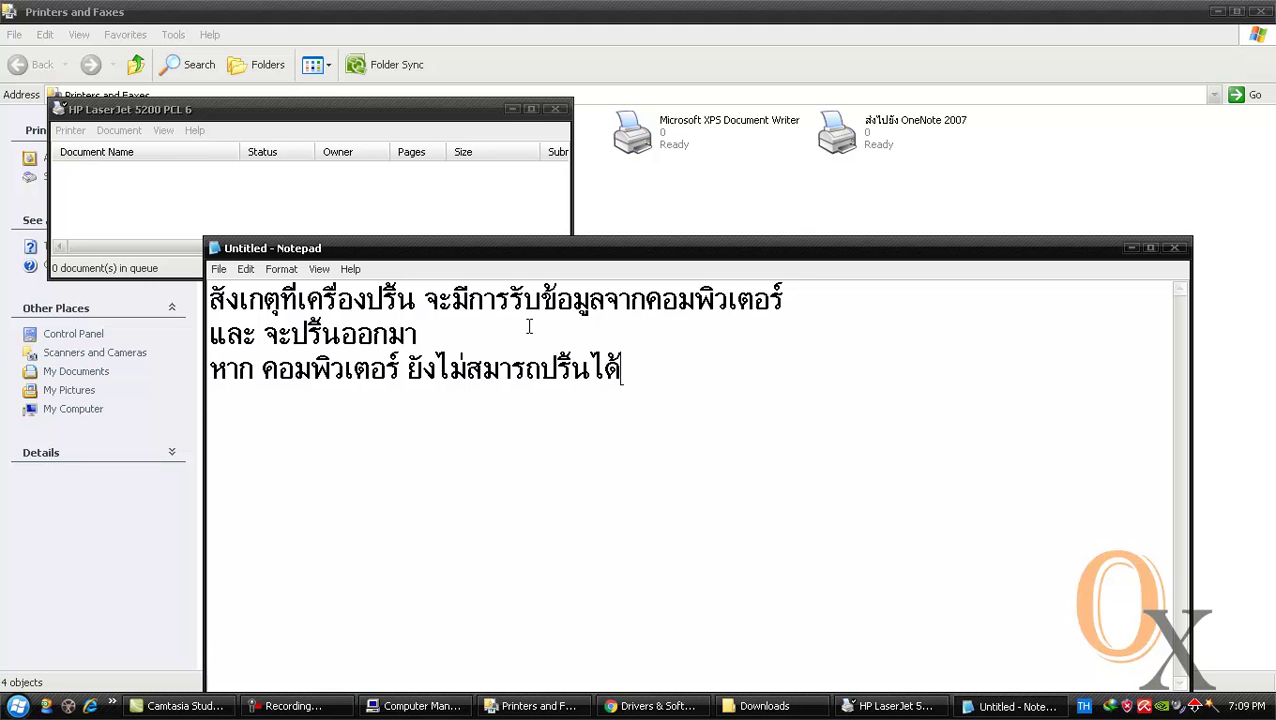
Step: Continue the note's third line with "ให้ทำการถอดปลั้ก usb และเสียบเข้าไปใหม่", switching the input language to English for "usb" only
{"action": "type", "text": "ให้ทำการ"}
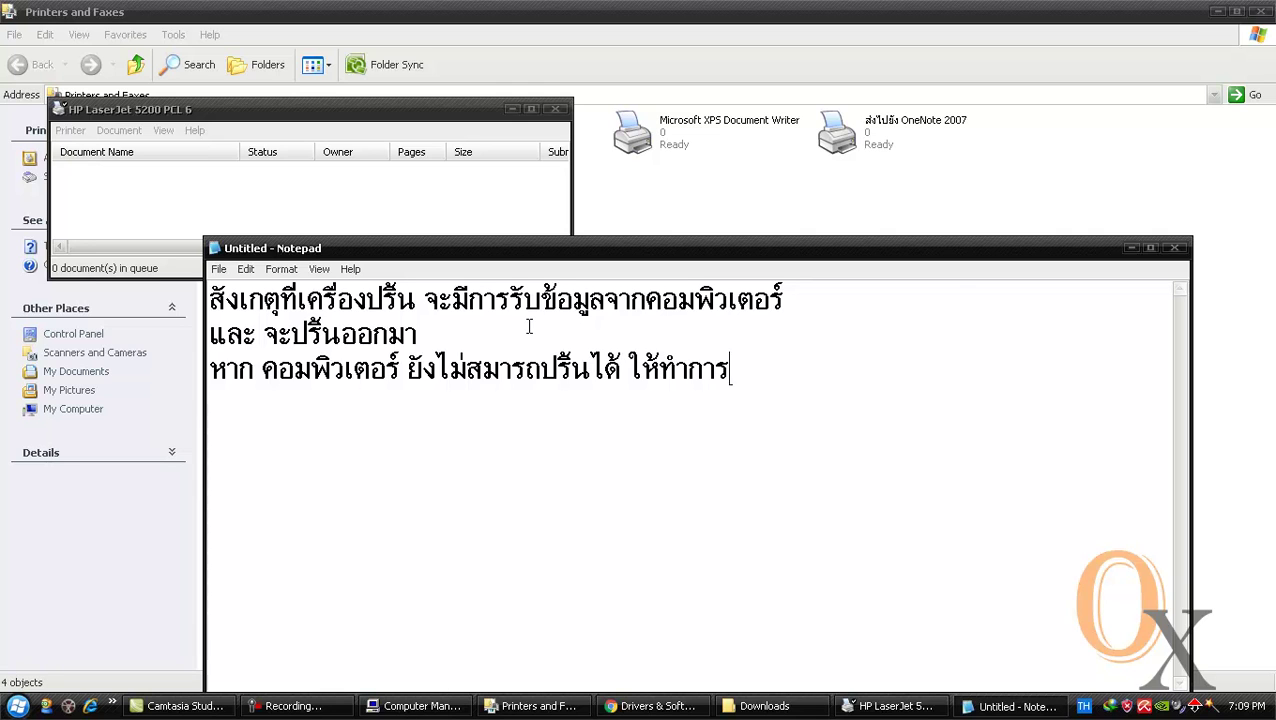
{"action": "type", "text": "ถอดปลั้"}
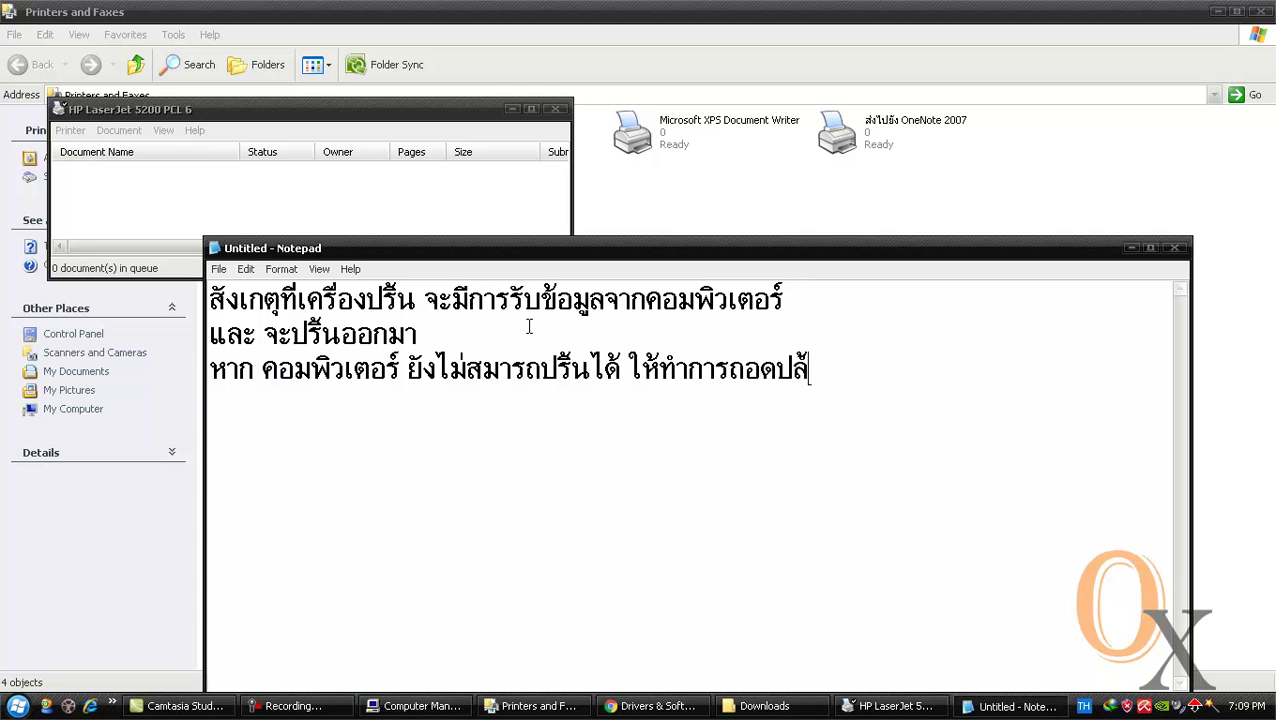
{"action": "type", "text": "ก"}
{"action": "key", "text": "grave"}
{"action": "type", "text": "usb"}
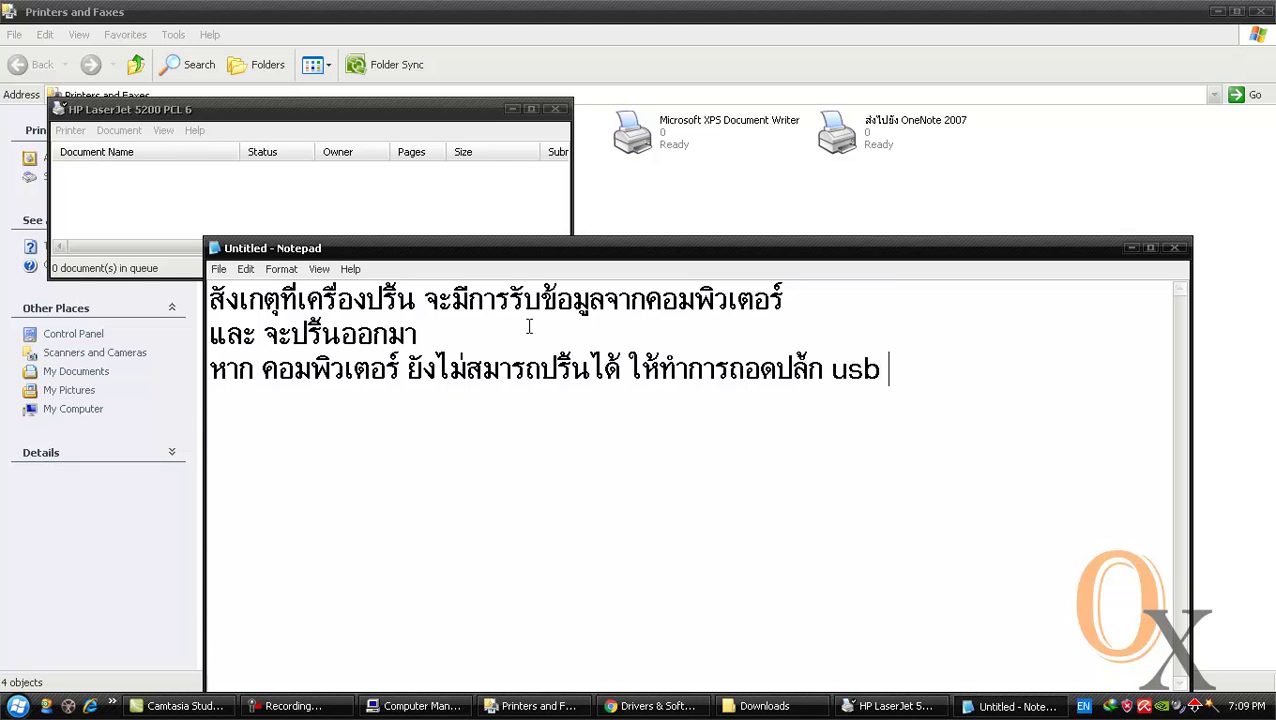
{"action": "key", "text": "grave"}
{"action": "type", "text": "และเสียบ"}
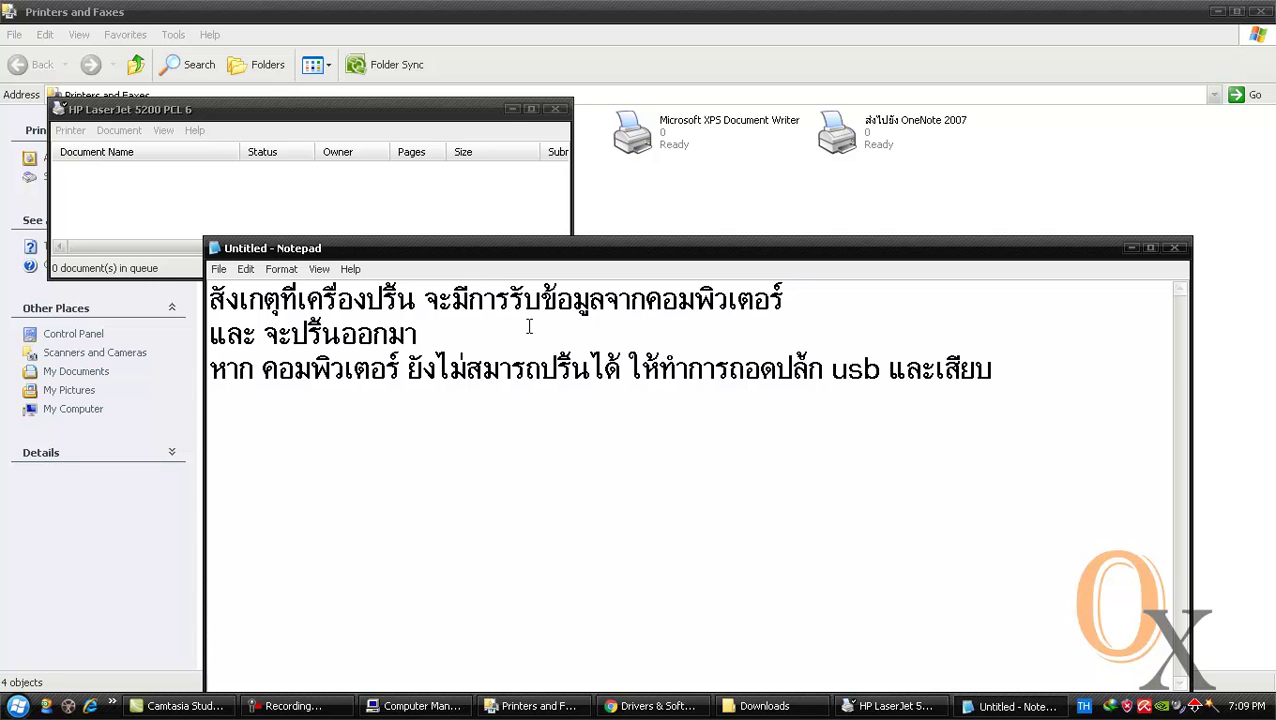
{"action": "type", "text": "เข้าไป"}
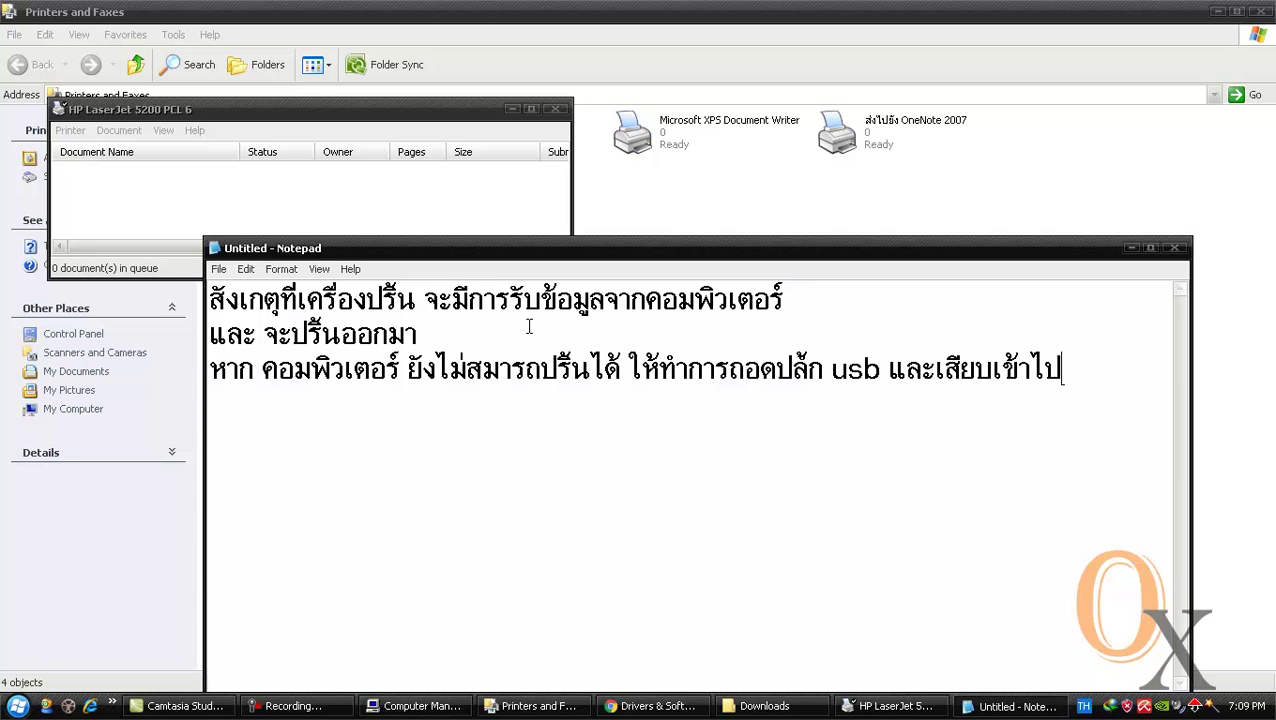
{"action": "type", "text": "ใหม่"}
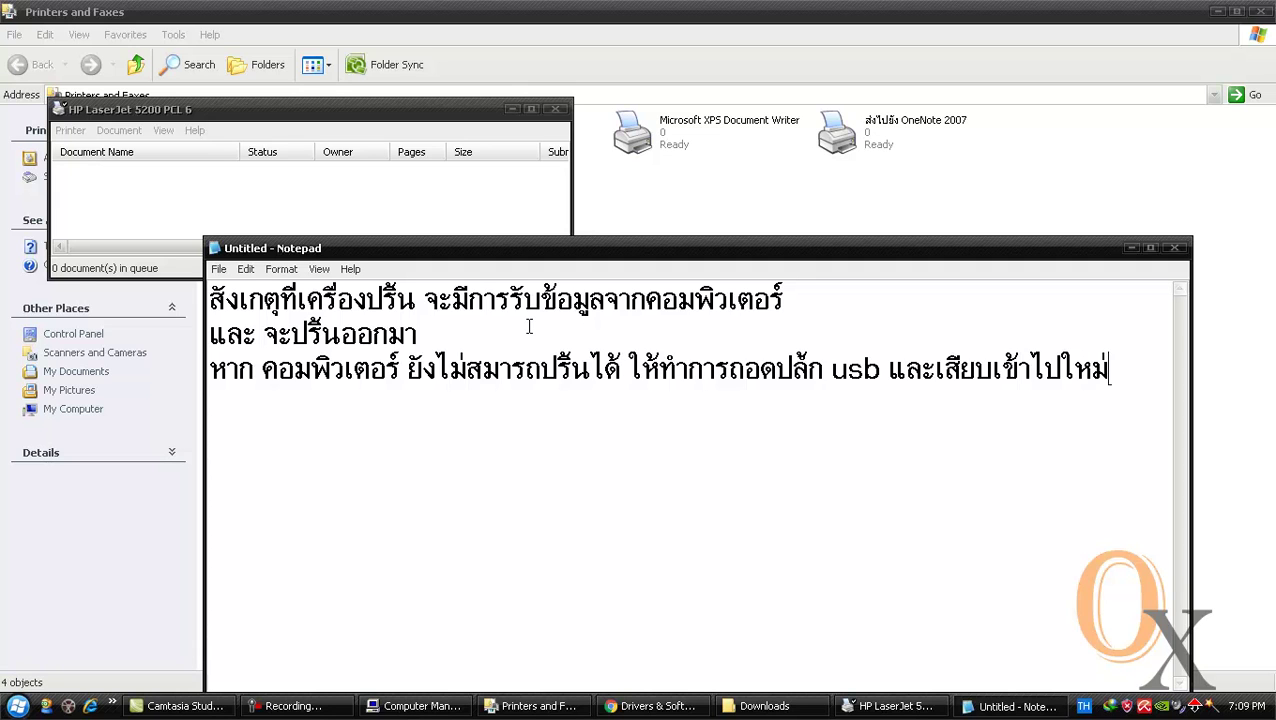